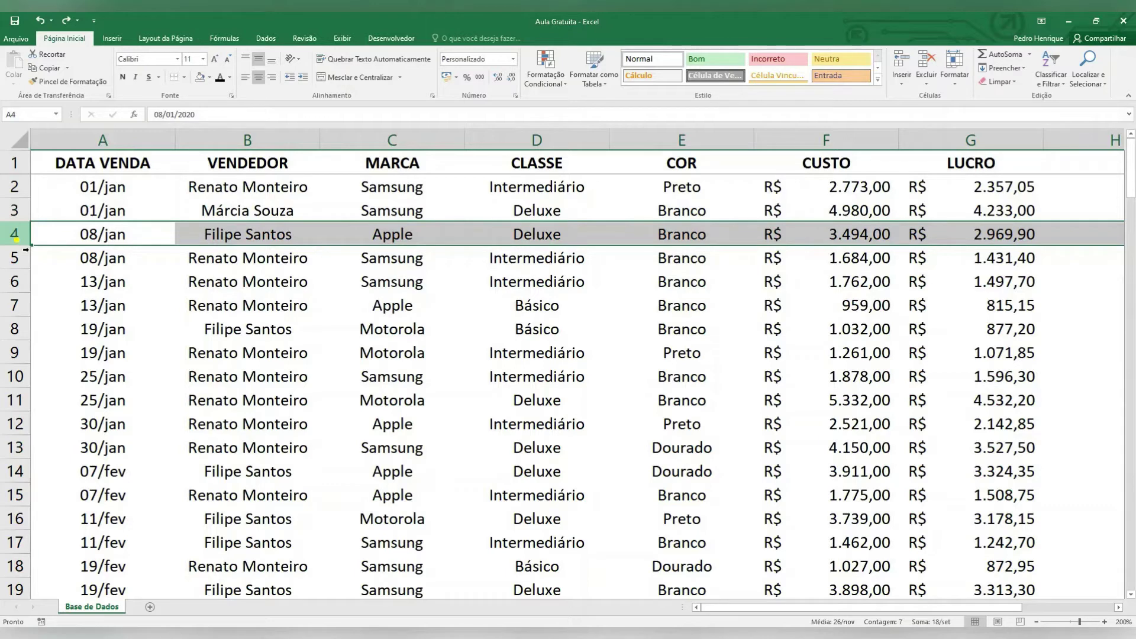
left_click(15, 329)
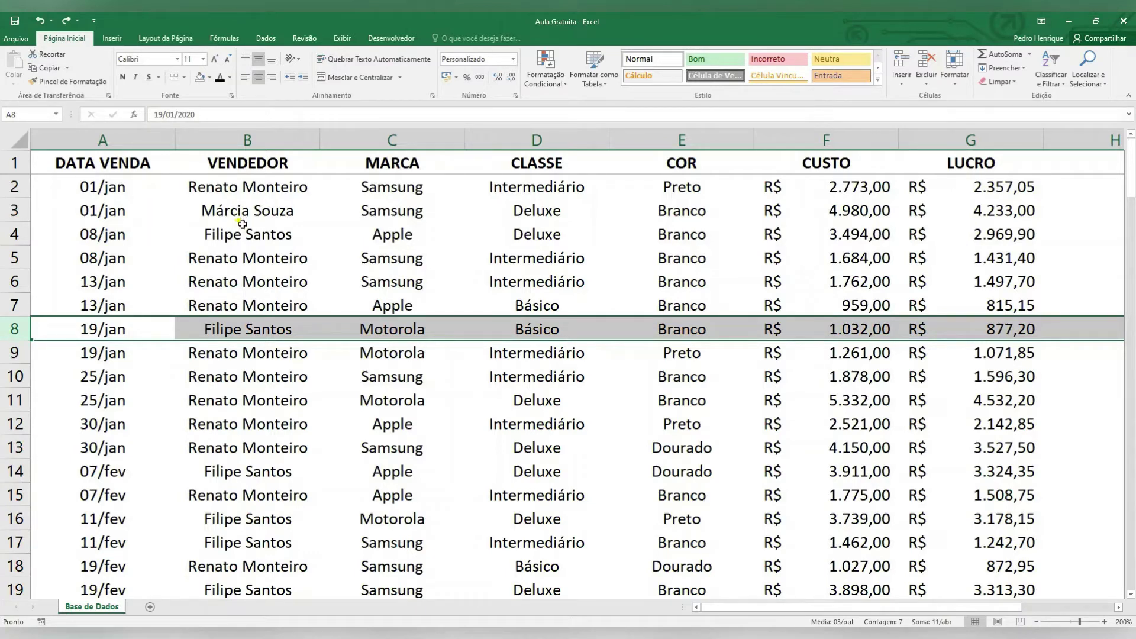
left_click(21, 312)
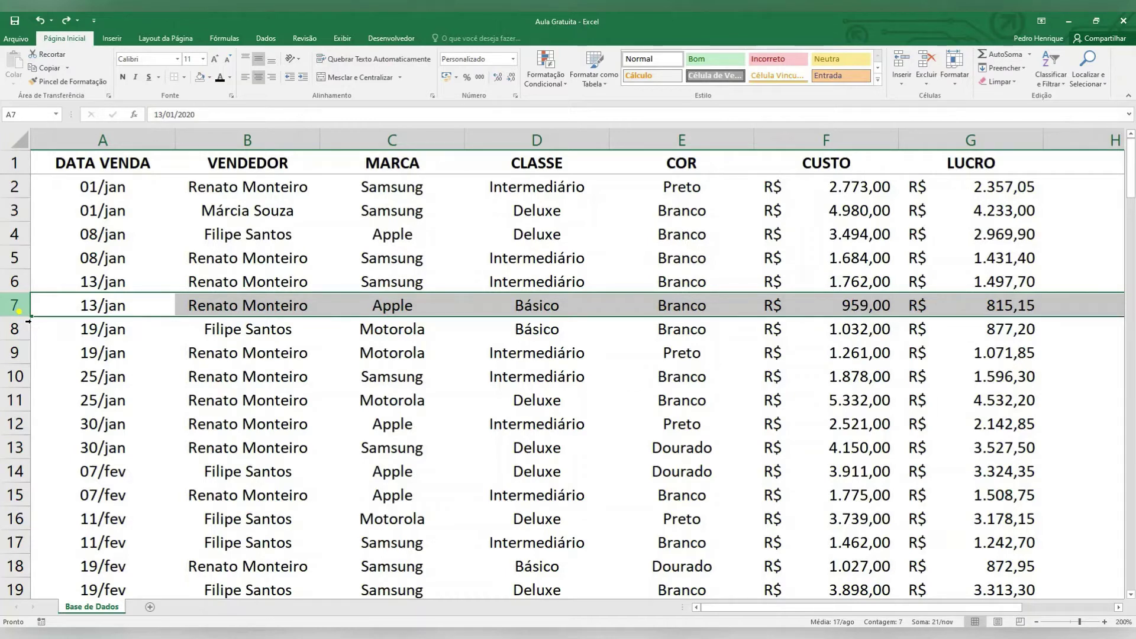
left_click_drag(251, 198, 254, 403)
left_click(287, 290)
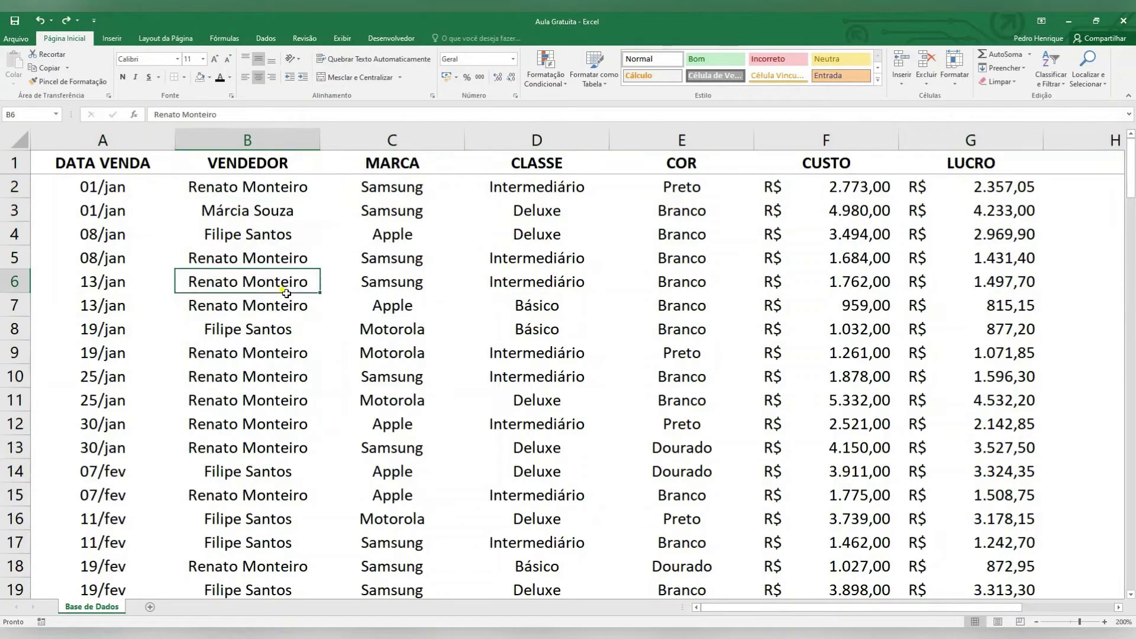
left_click_drag(133, 170, 680, 170)
left_click_drag(254, 234, 242, 449)
Convert the sales data range A1:G127 into a table with headers
left_click(433, 309)
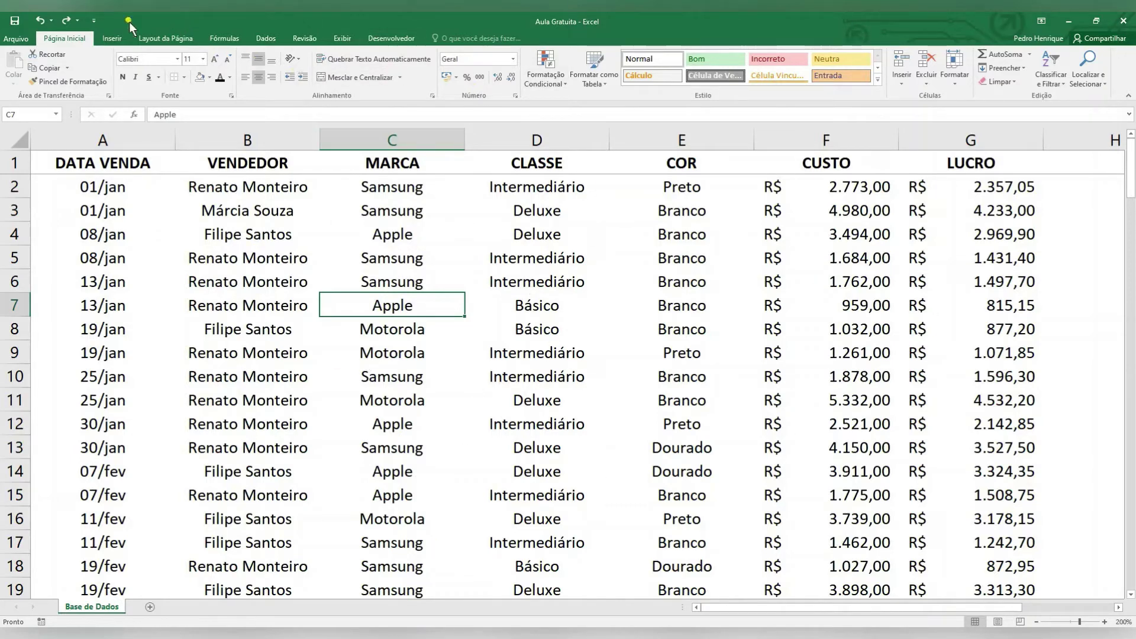
left_click(111, 38)
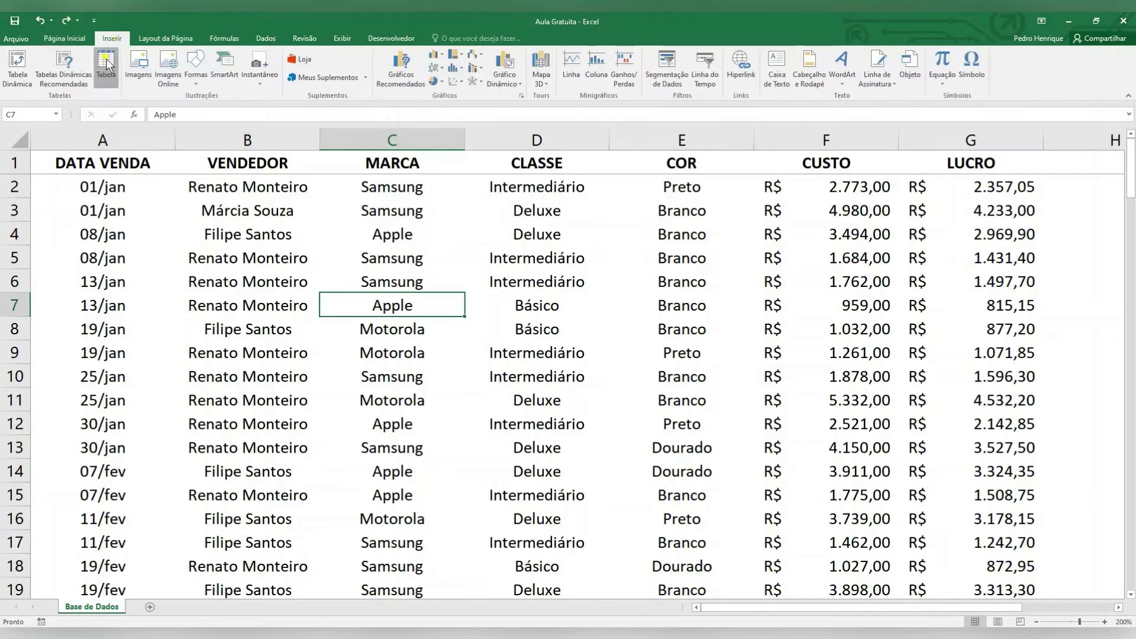
left_click(106, 65)
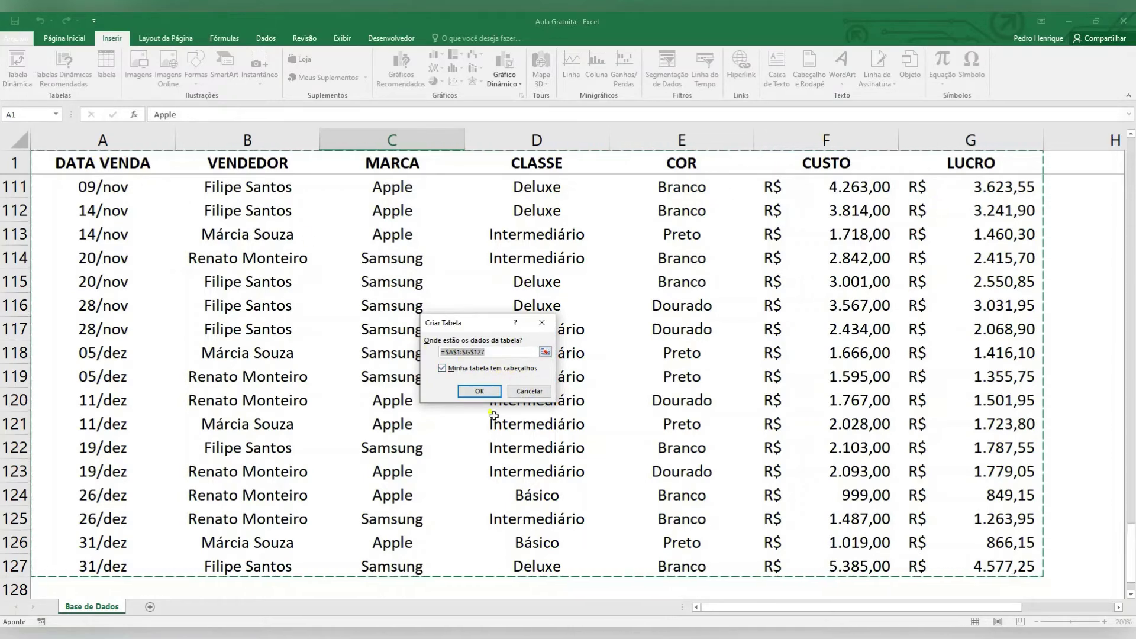
left_click(498, 391)
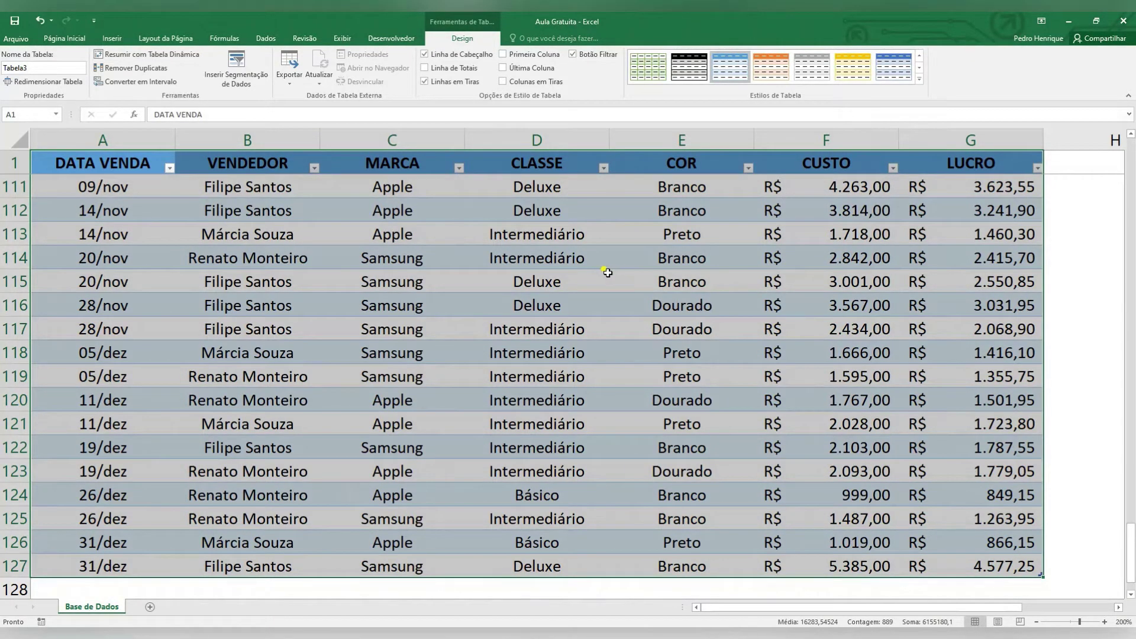
left_click(1077, 319)
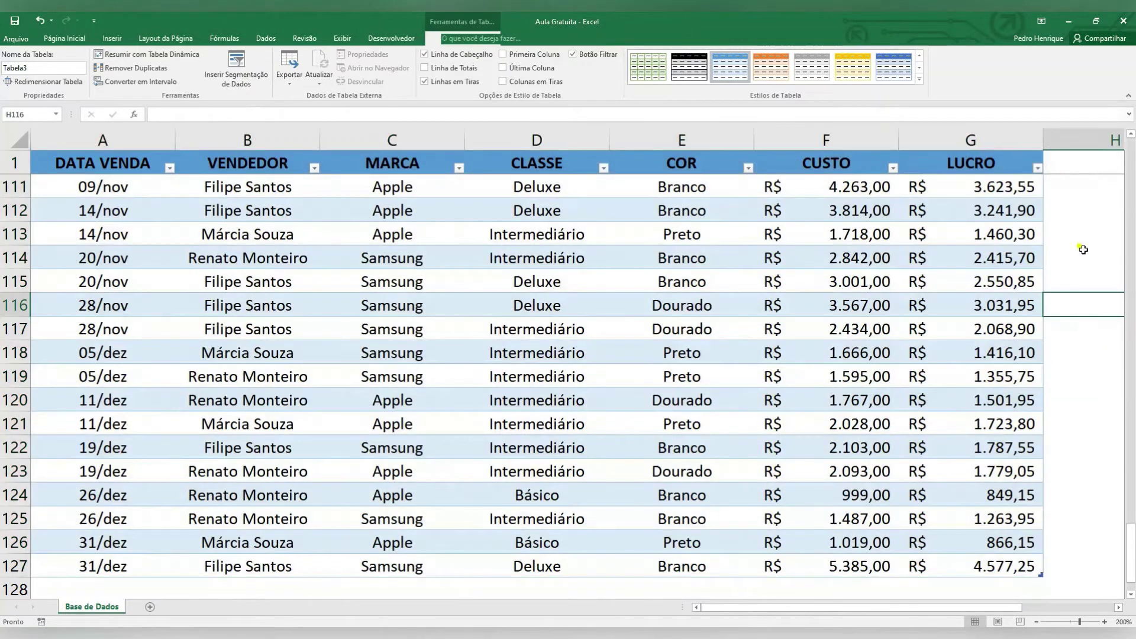
left_click(606, 260)
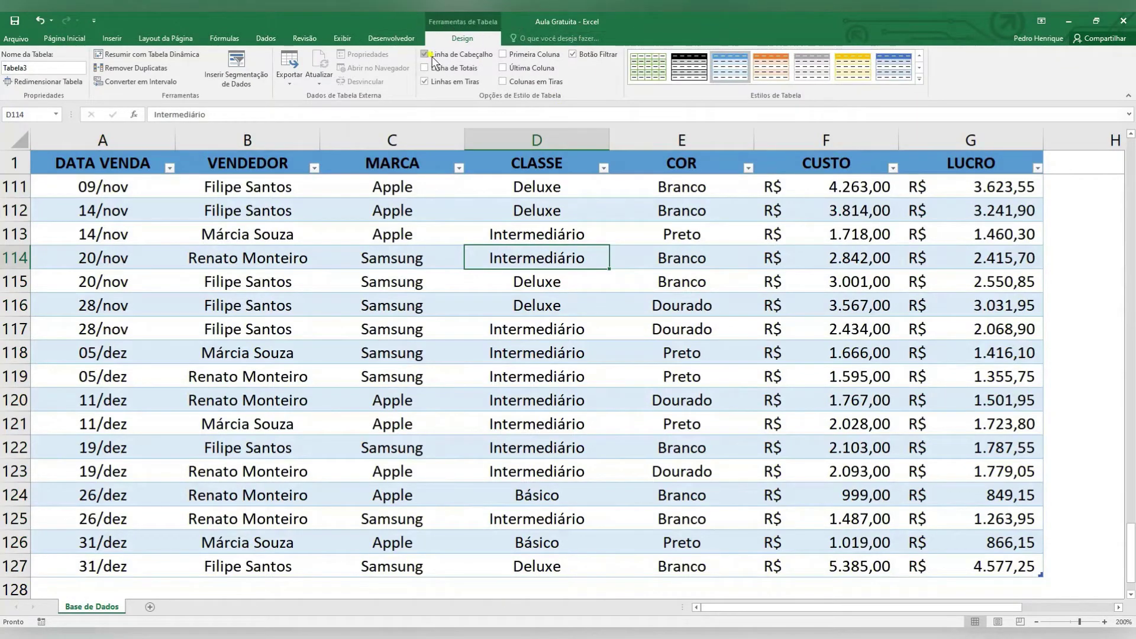
left_click(1062, 247)
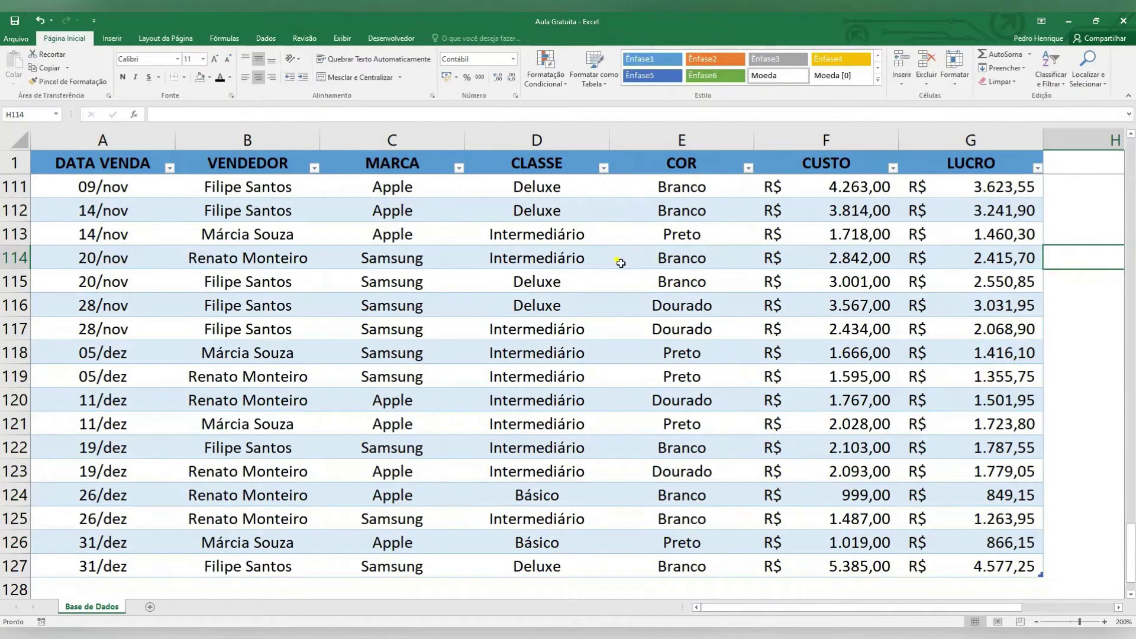
Apply the medium table style with a blue header and grey banded rows to the sales table
left_click(591, 255)
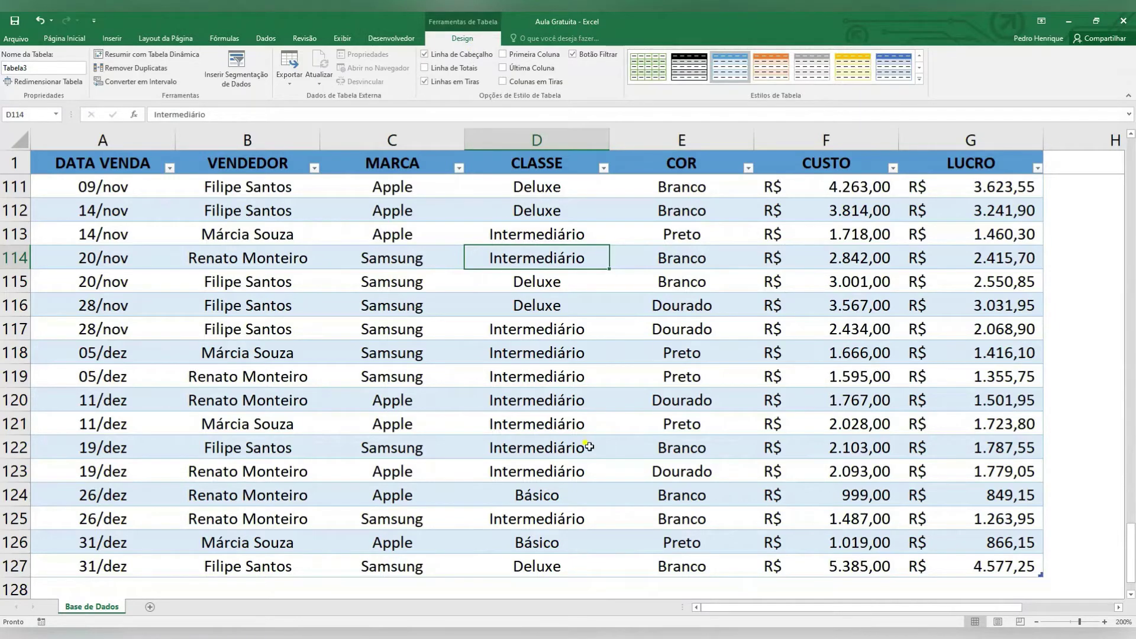
left_click(920, 79)
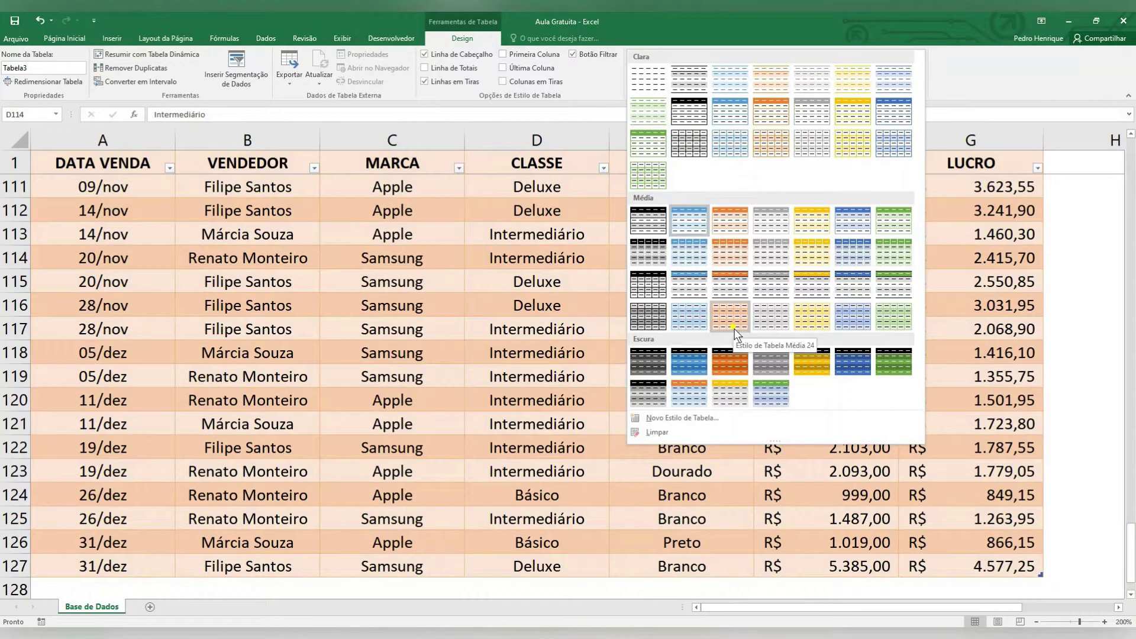
left_click(700, 300)
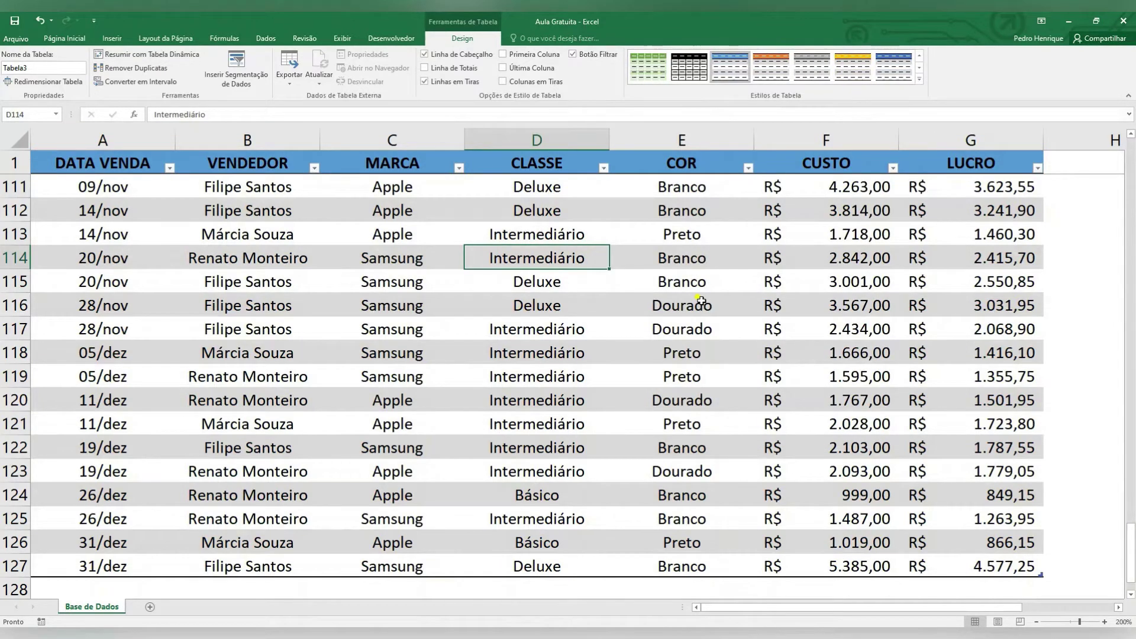
Try switching the table's header row, total row and banded rows options, restoring each one
scroll(699, 298, "down", 1)
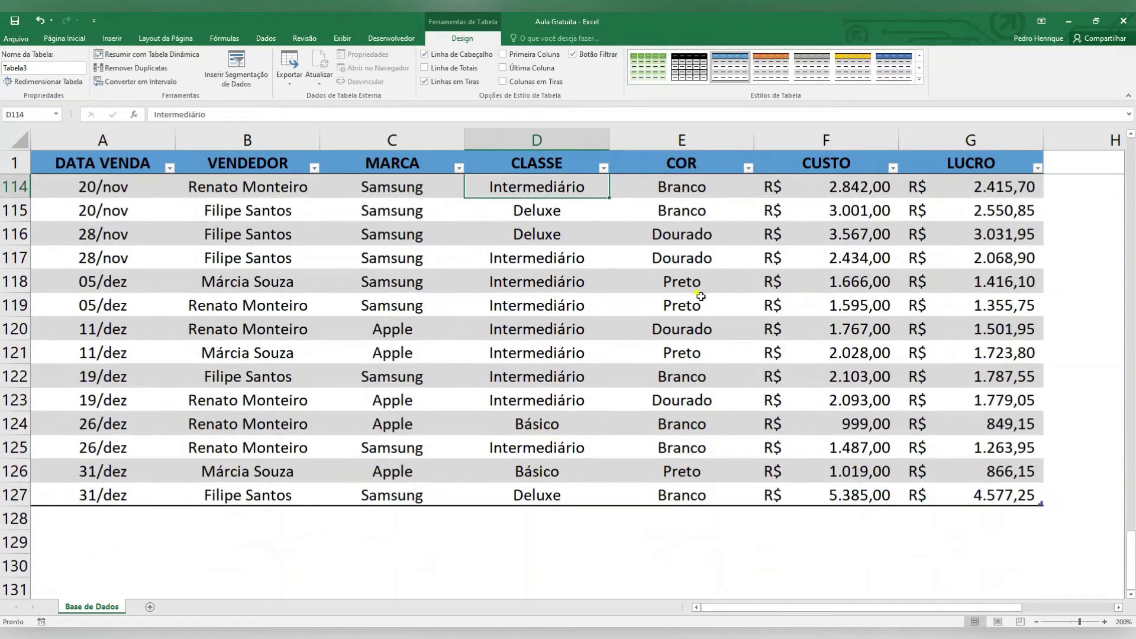
left_click(471, 58)
left_click(470, 58)
left_click(468, 69)
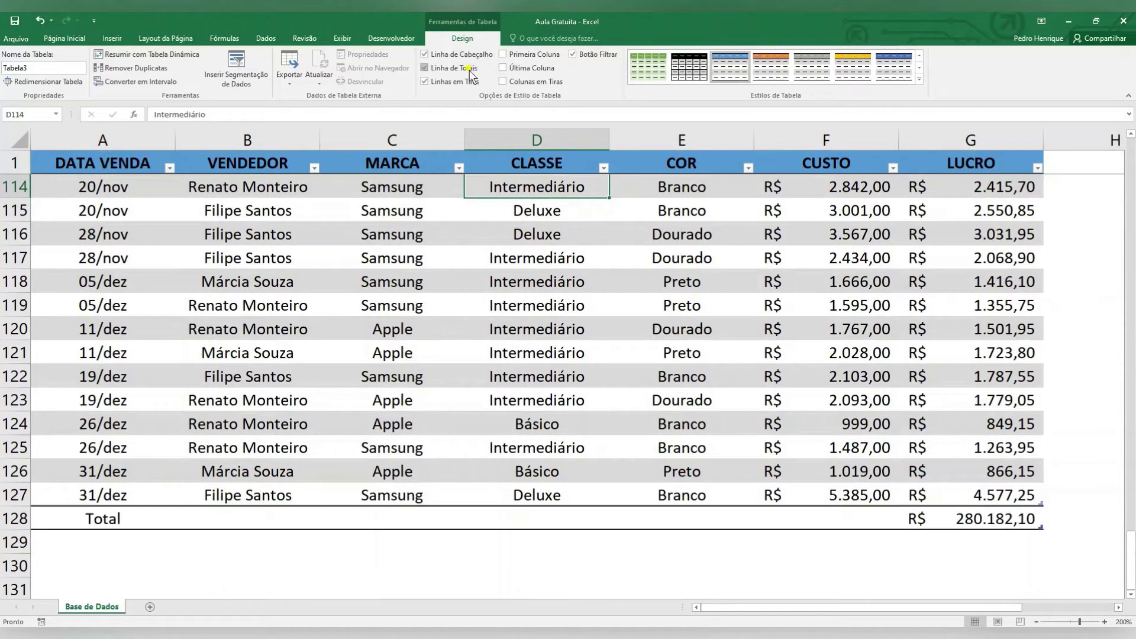
left_click(469, 69)
left_click(467, 85)
left_click(467, 84)
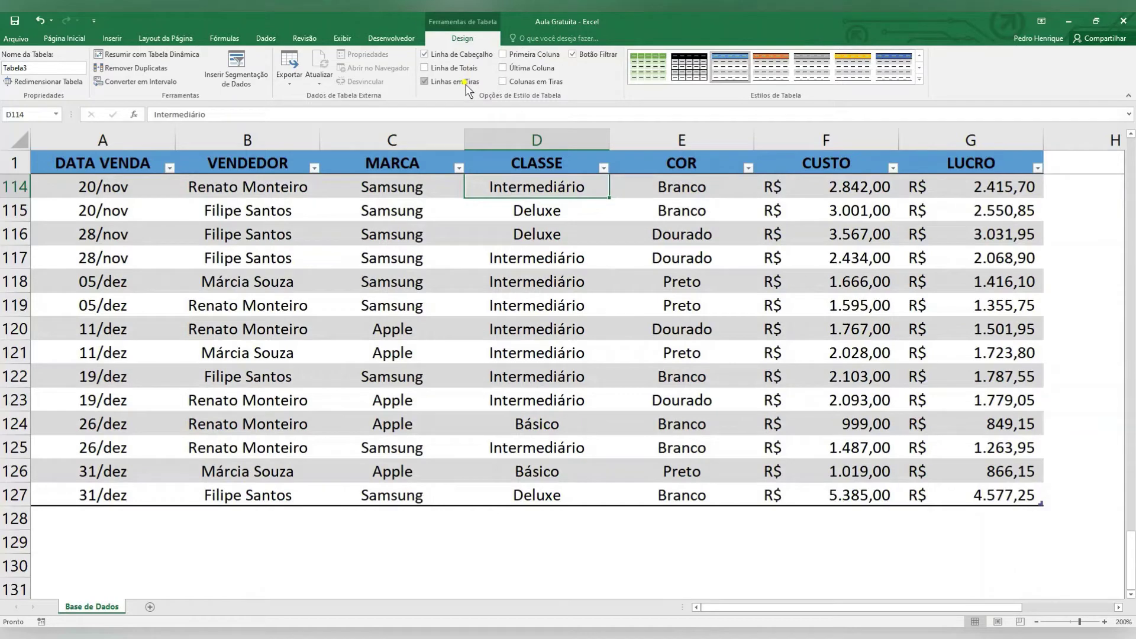
Try the first column, last column and banded columns options on the table, switching each one off again
left_click(538, 54)
left_click(538, 55)
left_click(538, 68)
left_click(538, 69)
left_click(544, 83)
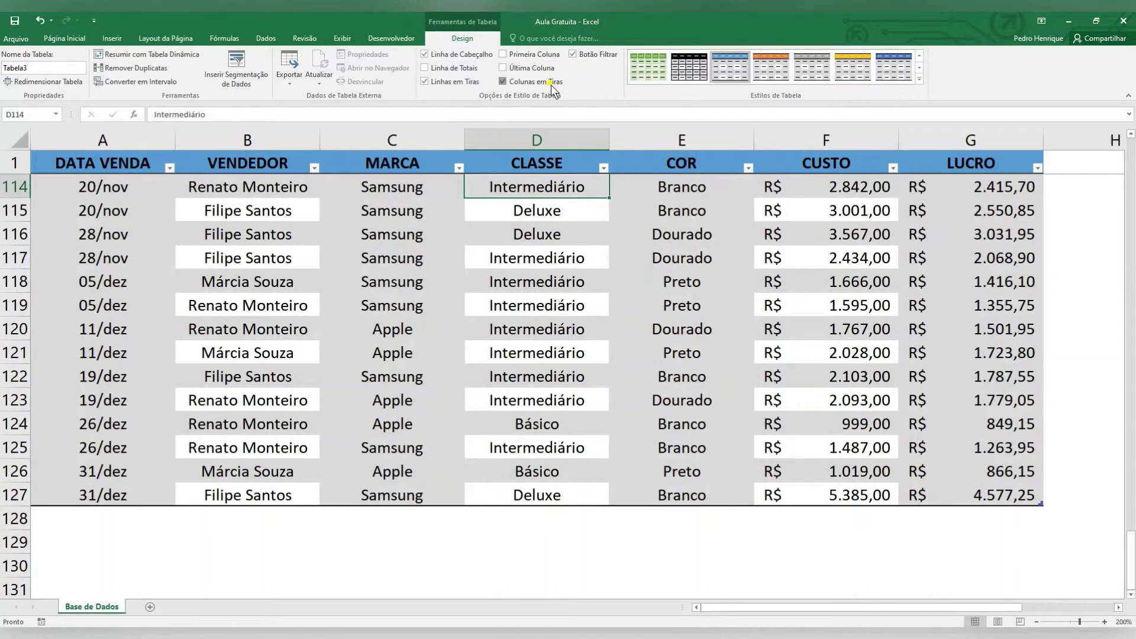
left_click(552, 84)
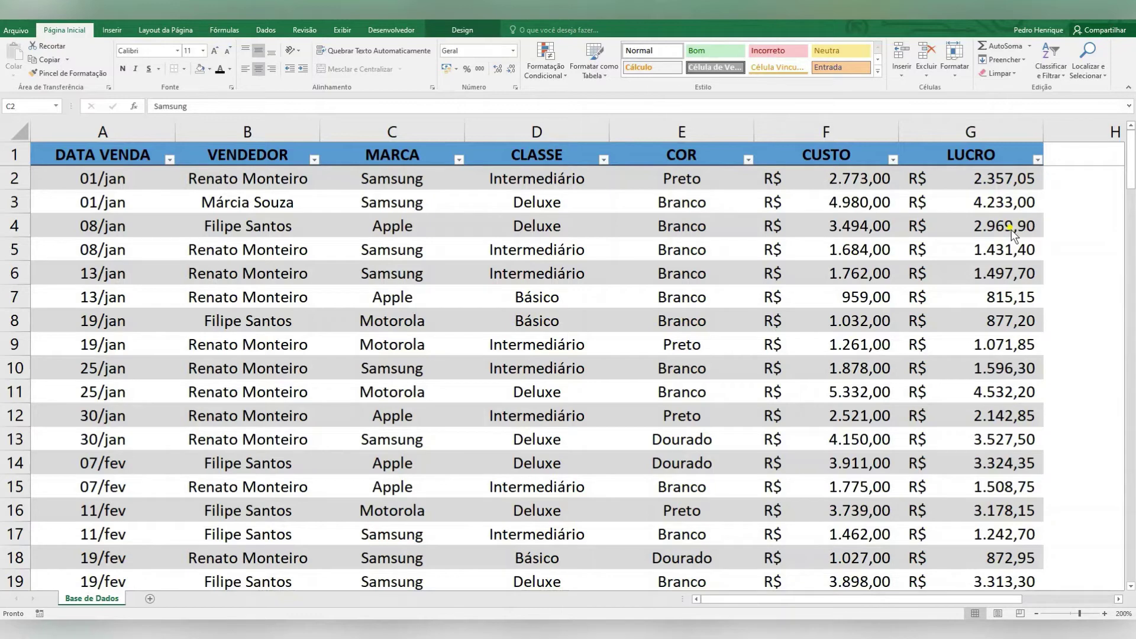
Insert slicers for the VENDEDOR and MARCA columns of the sales table
left_click(455, 406)
left_click(457, 30)
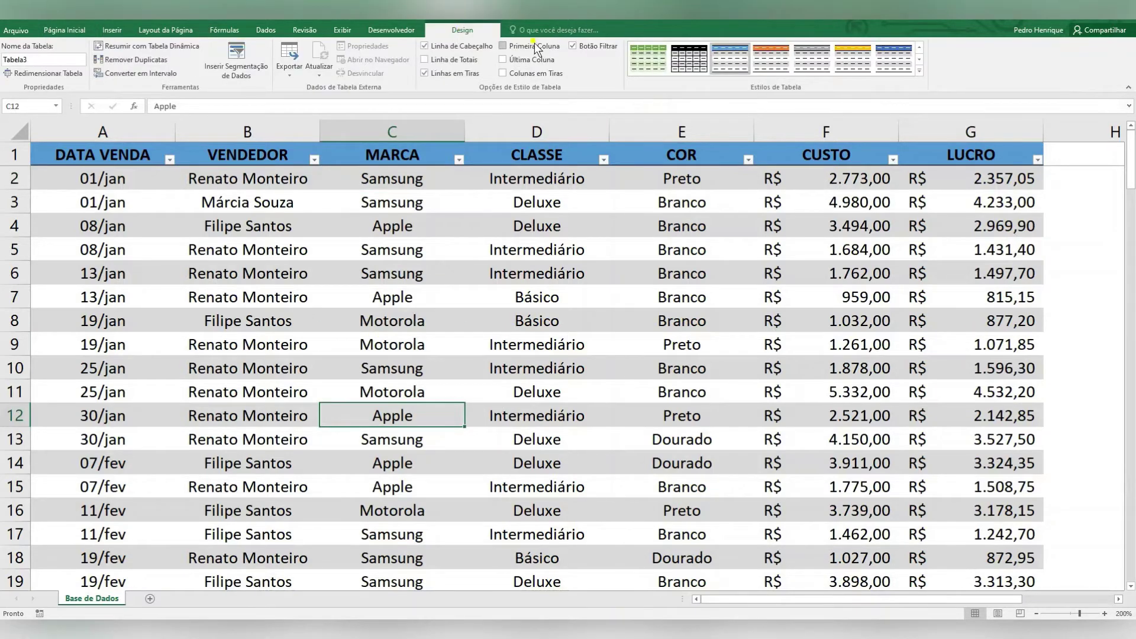
left_click(247, 58)
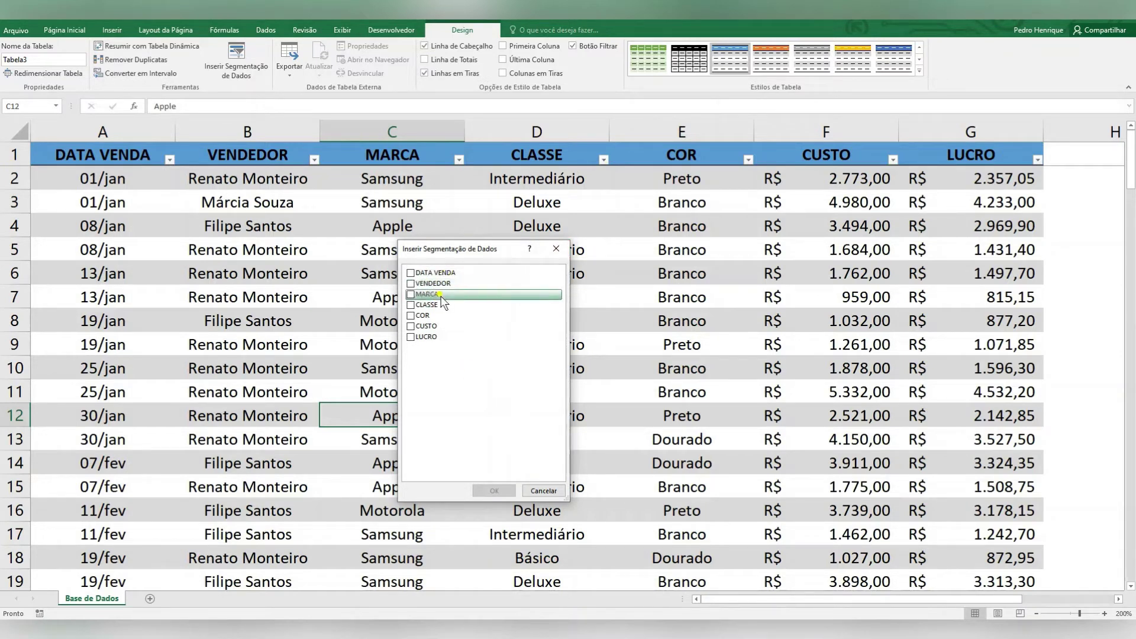
left_click(411, 284)
left_click(411, 294)
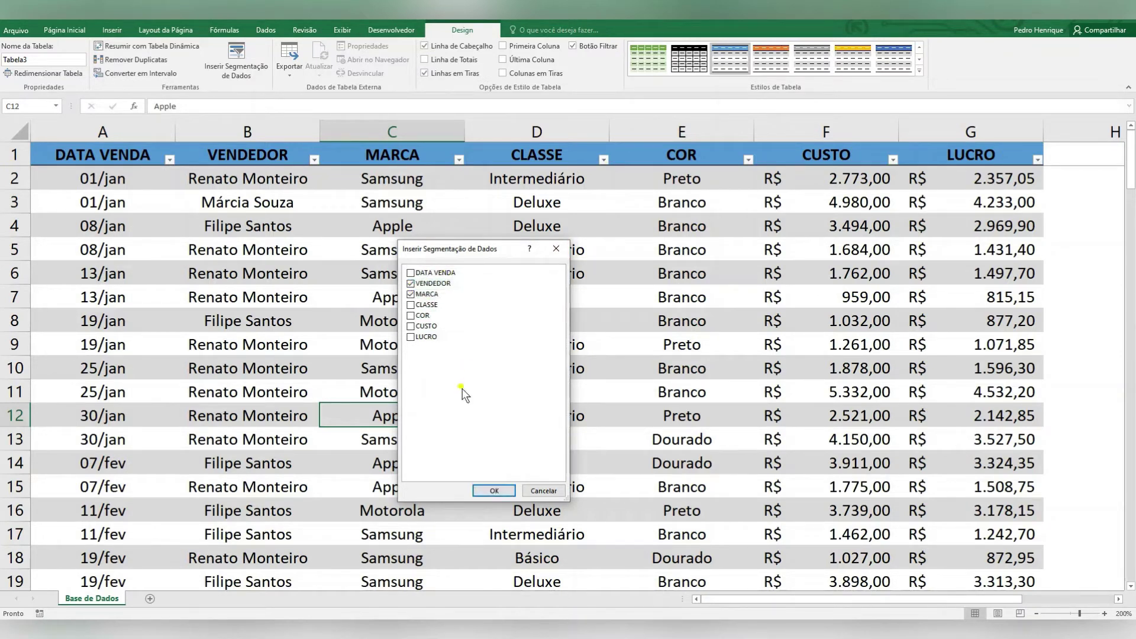
left_click(490, 490)
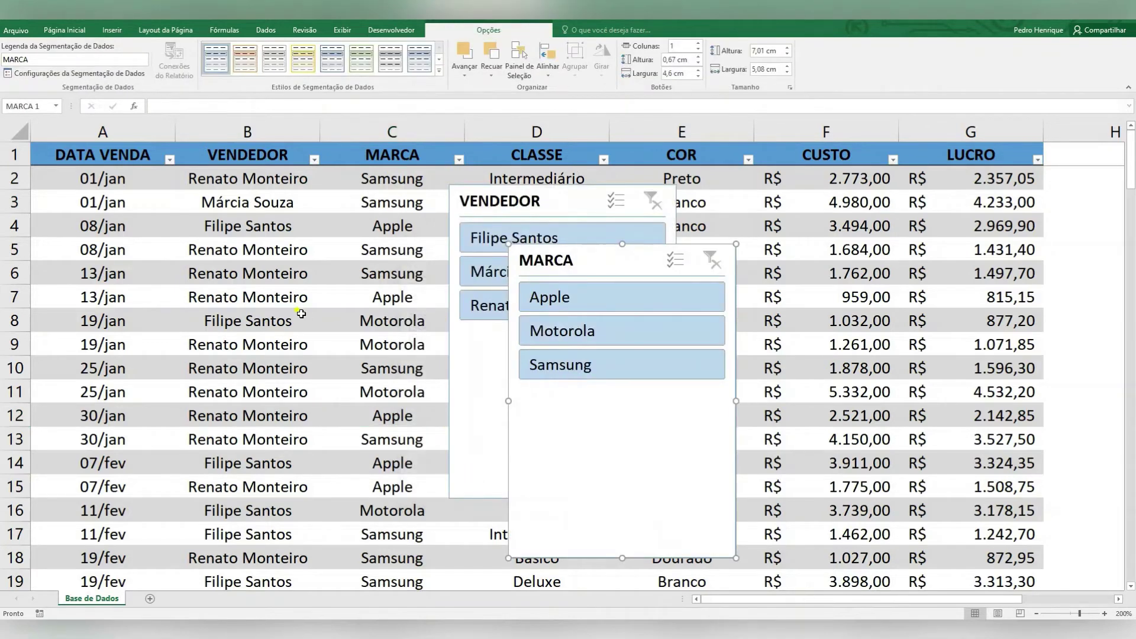
Move the MARCA slicer beside the table into column H and place the VENDEDOR slicer directly below it
left_click(299, 318)
left_click_drag(572, 259, 761, 207)
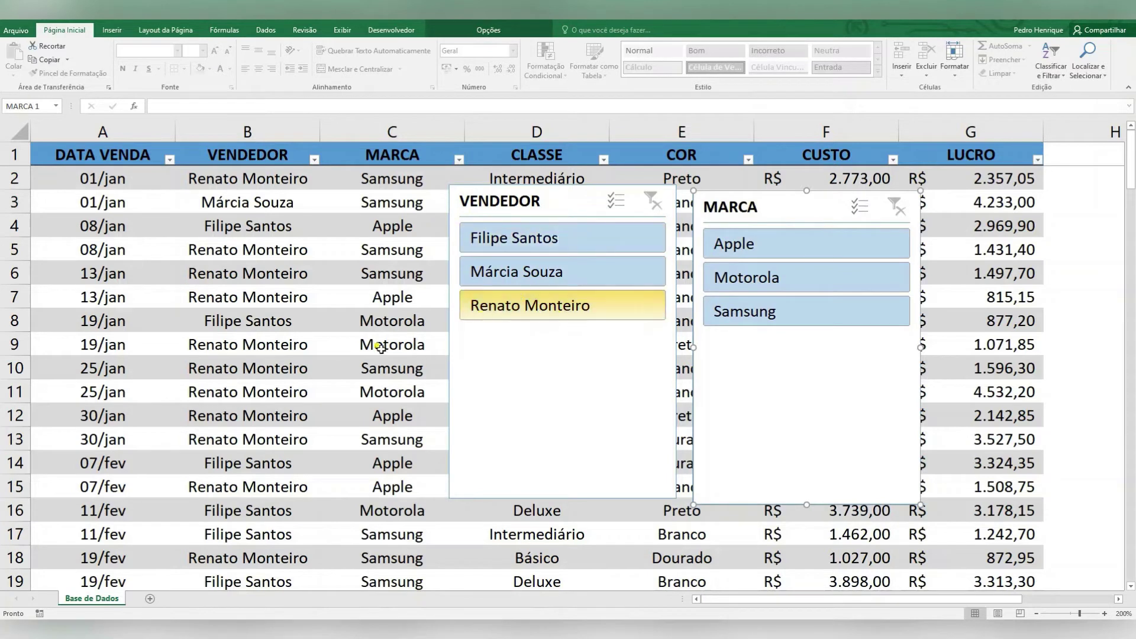
left_click(308, 394)
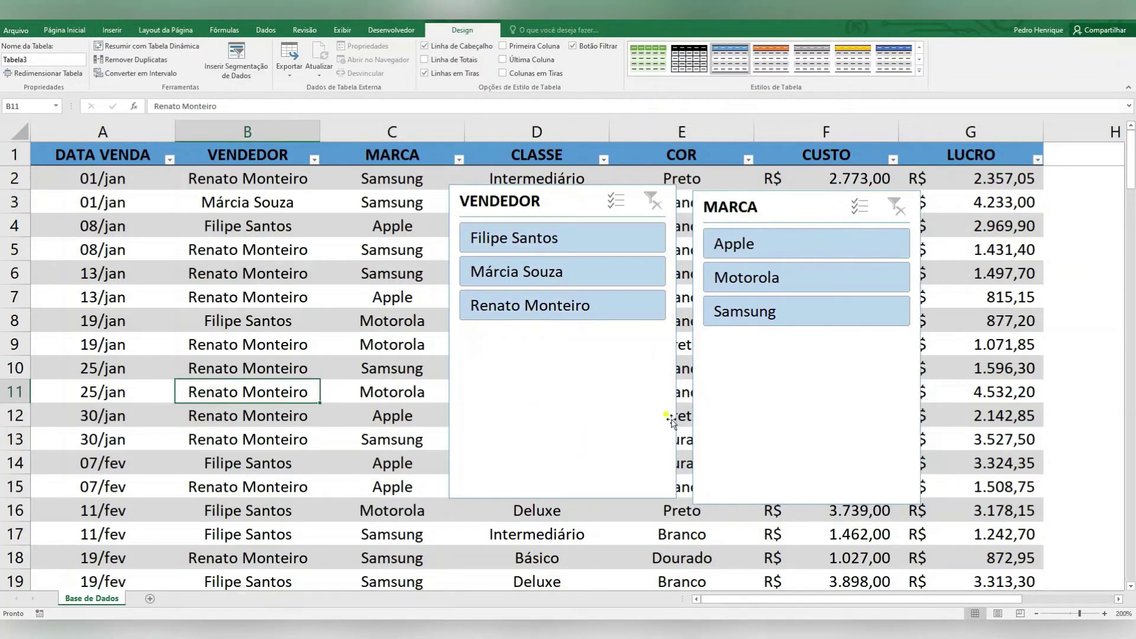
left_click_drag(736, 213, 1092, 189)
left_click_drag(616, 197, 796, 533)
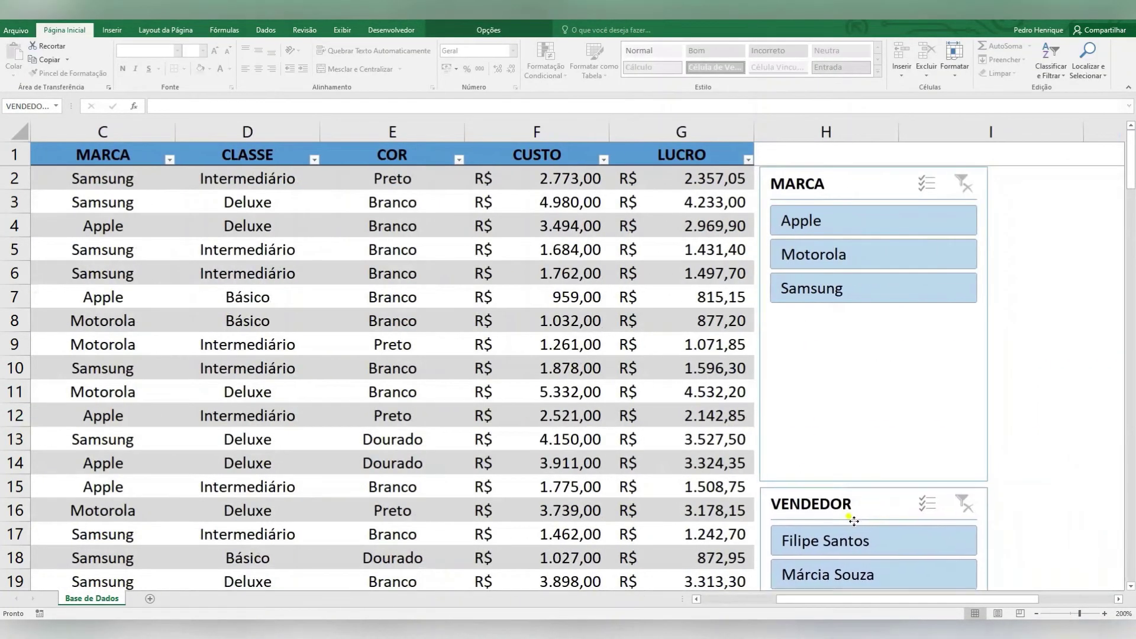
left_click(1062, 459)
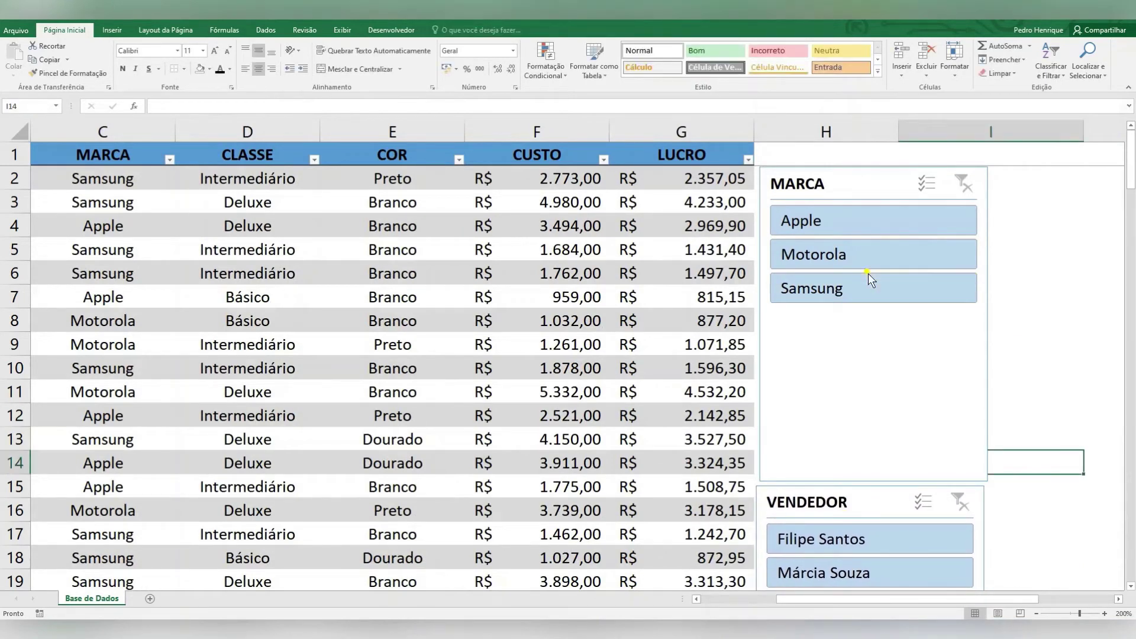
Filter the table to Apple with the MARCA slicer and check the MARCA column
left_click(833, 222)
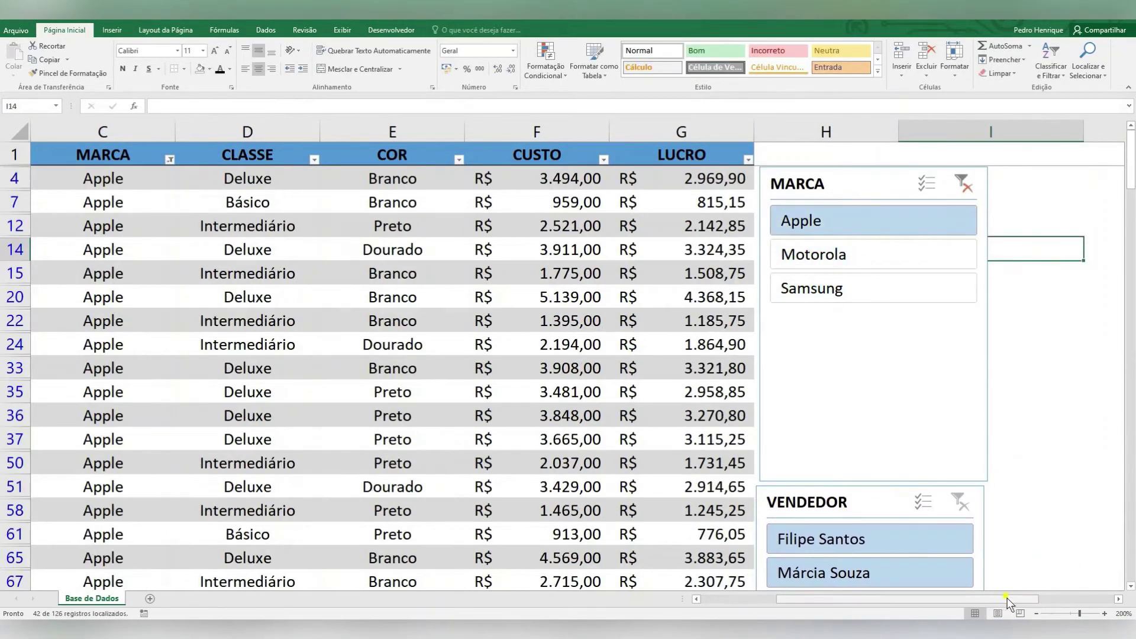
left_click_drag(1010, 599, 935, 599)
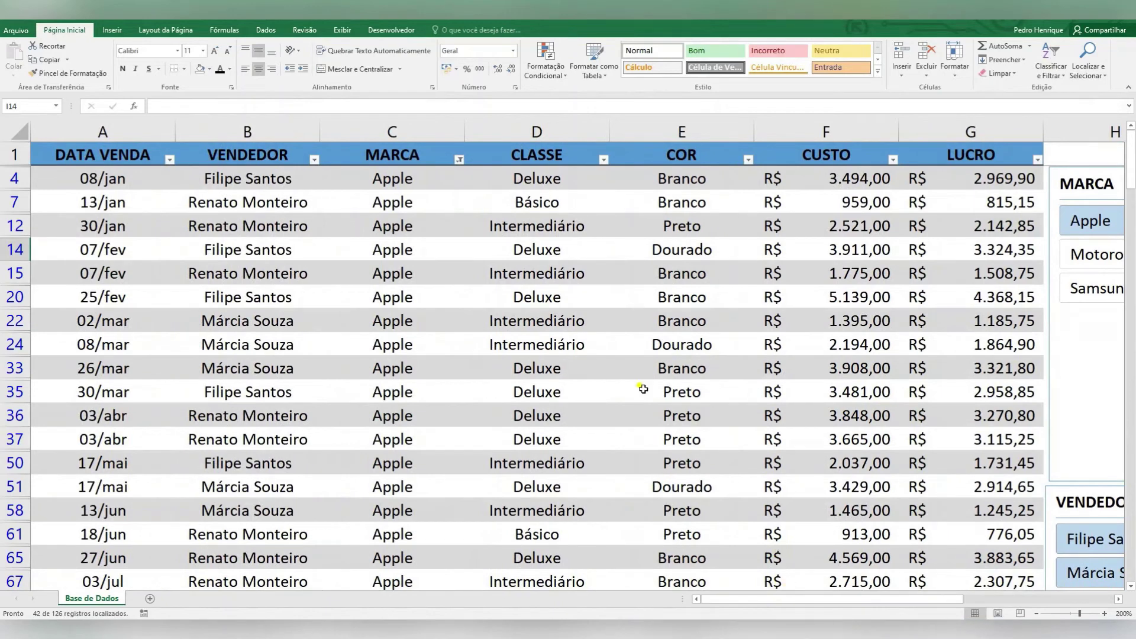
left_click_drag(423, 156, 420, 322)
left_click(418, 276)
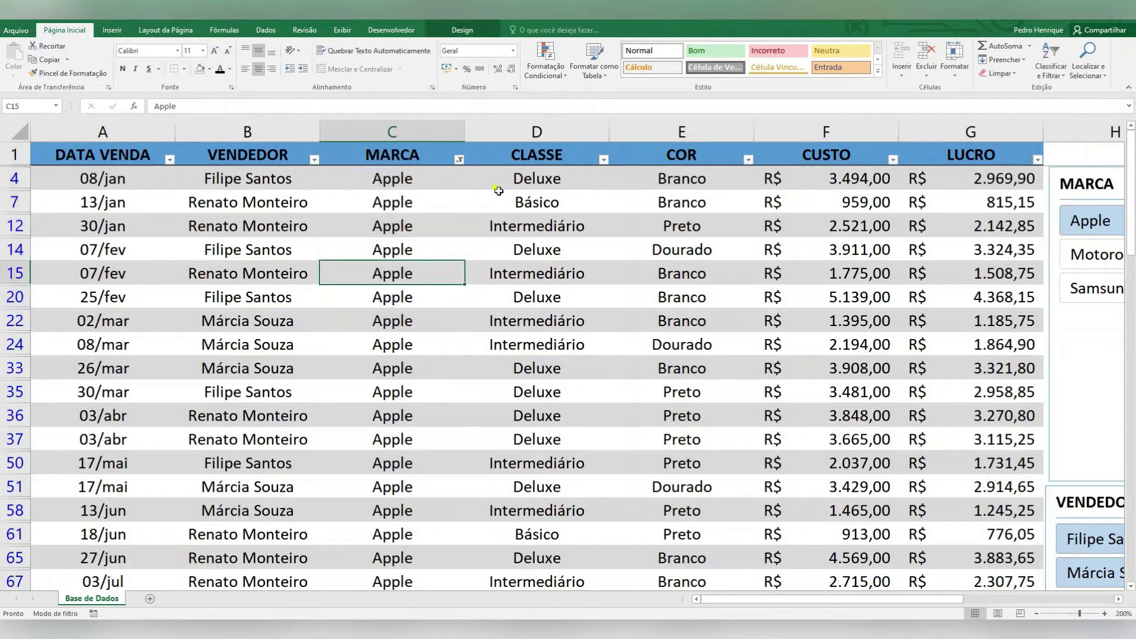
Filter the table to Motorola with the MARCA slicer and add Samsung to the selection
left_click_drag(868, 605, 796, 600)
left_click(722, 257)
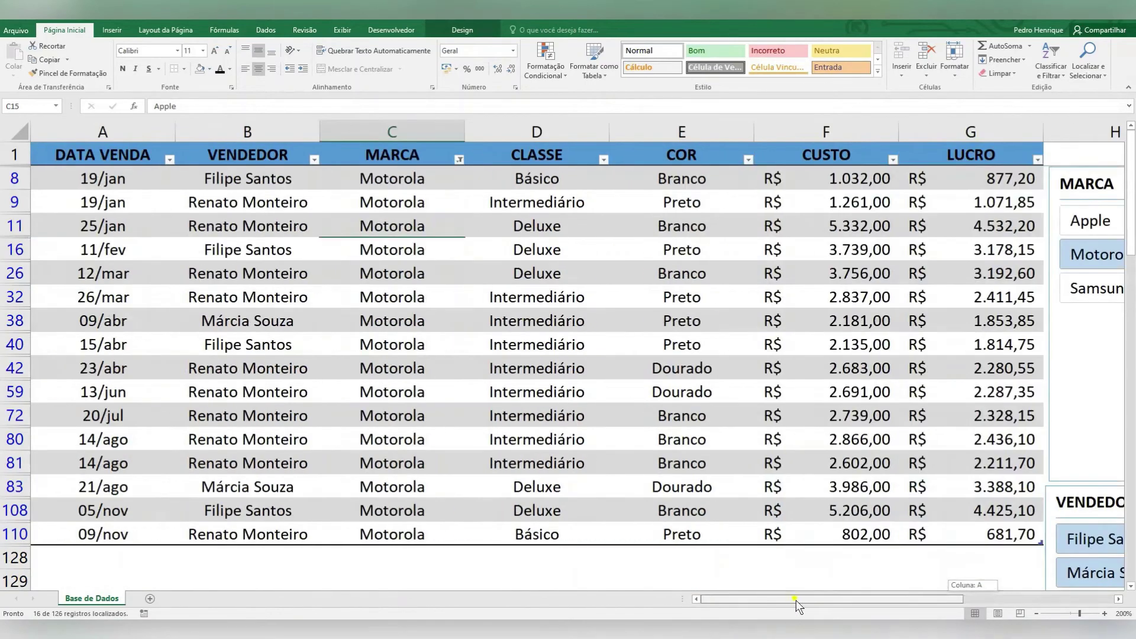
left_click_drag(886, 607, 962, 603)
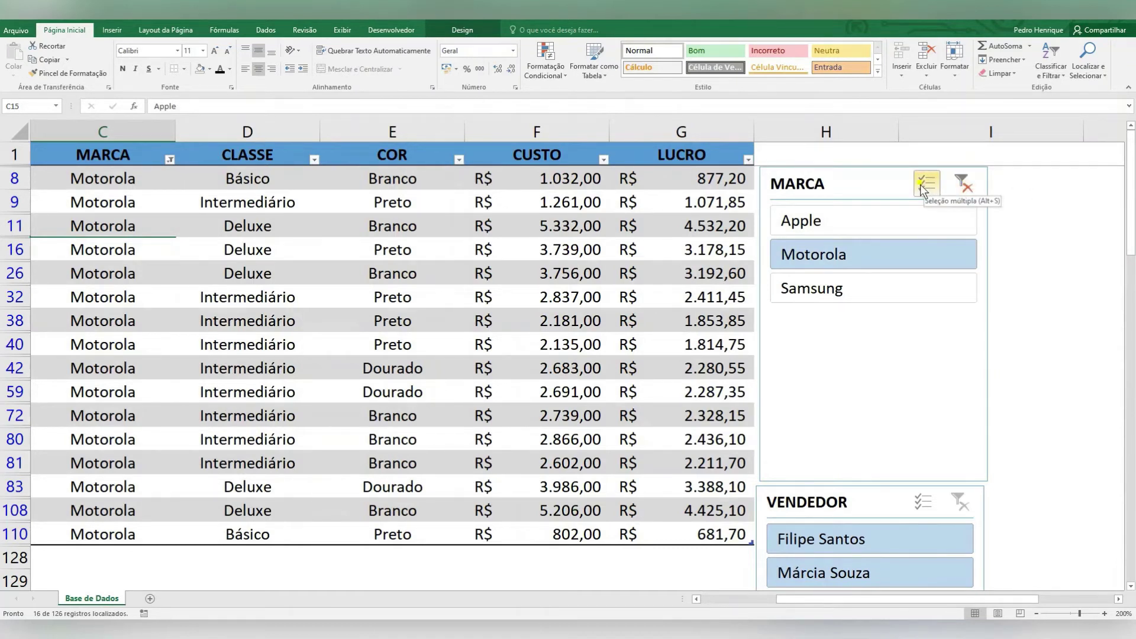
left_click(860, 287, "ctrl")
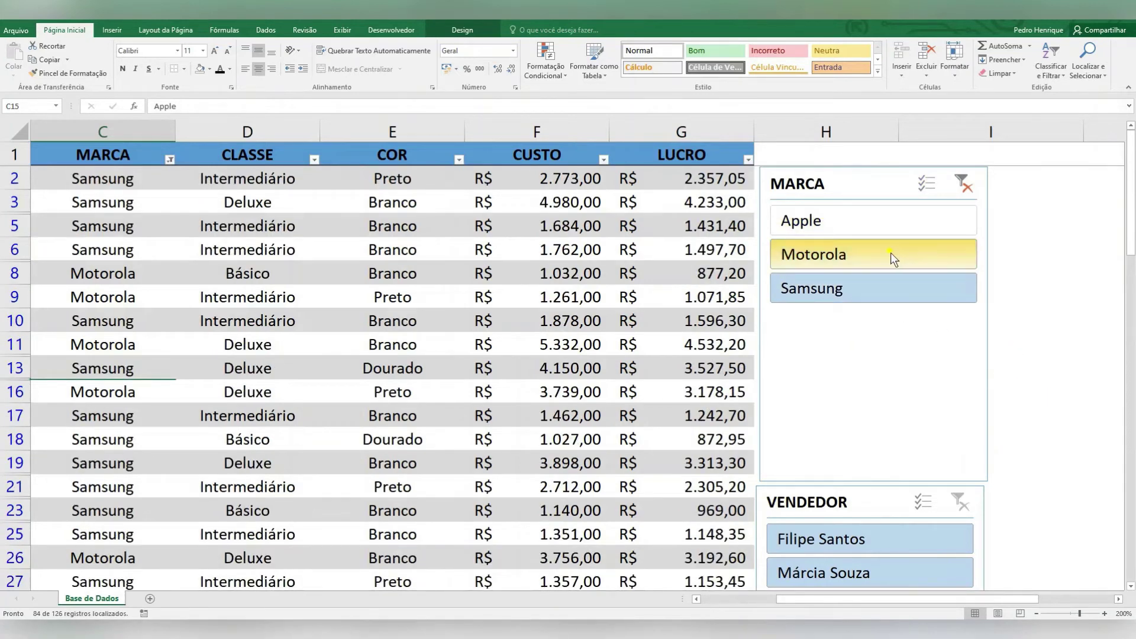
left_click_drag(960, 601, 726, 587)
Filter the table to the first listed seller with the VENDEDOR slicer
left_click_drag(876, 601, 1002, 602)
scroll(845, 418, "down", 2)
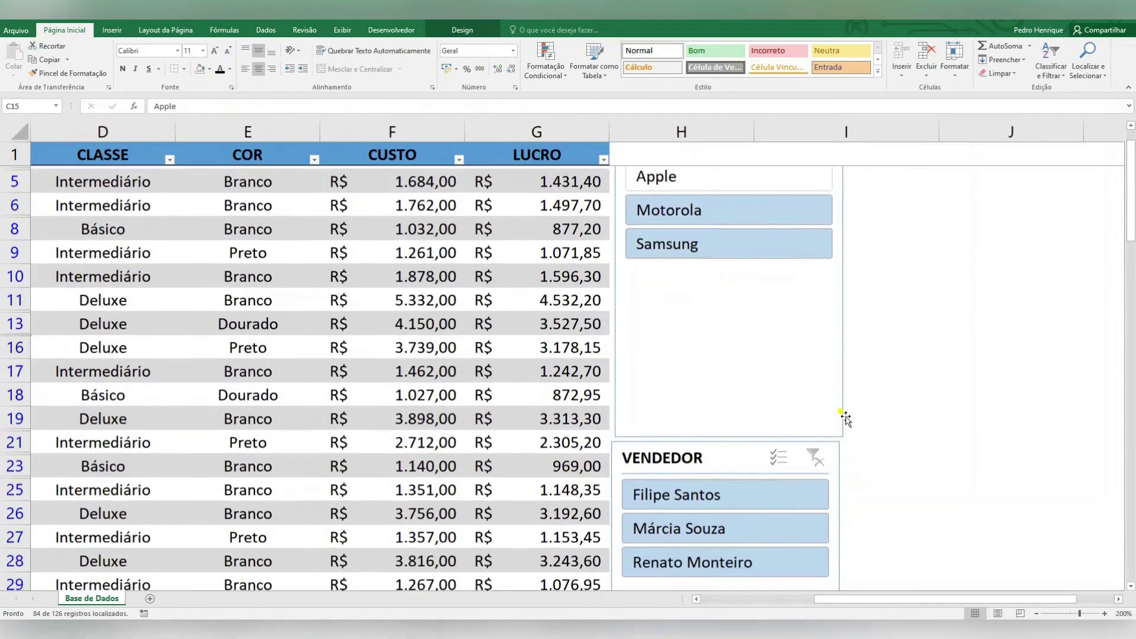
left_click(735, 454)
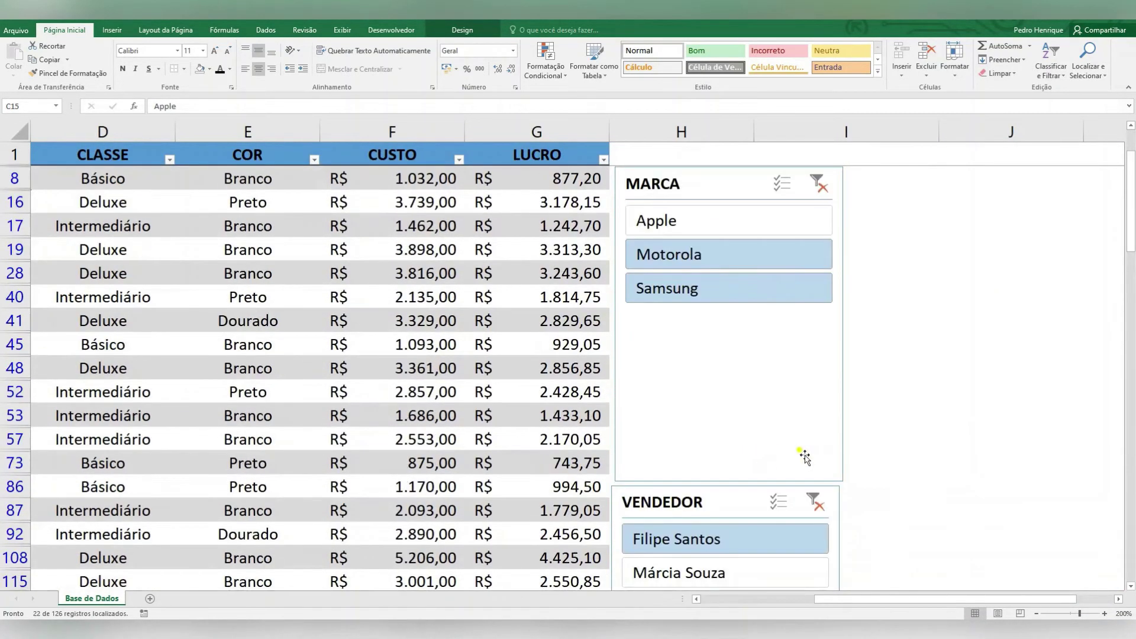
left_click_drag(926, 600, 810, 600)
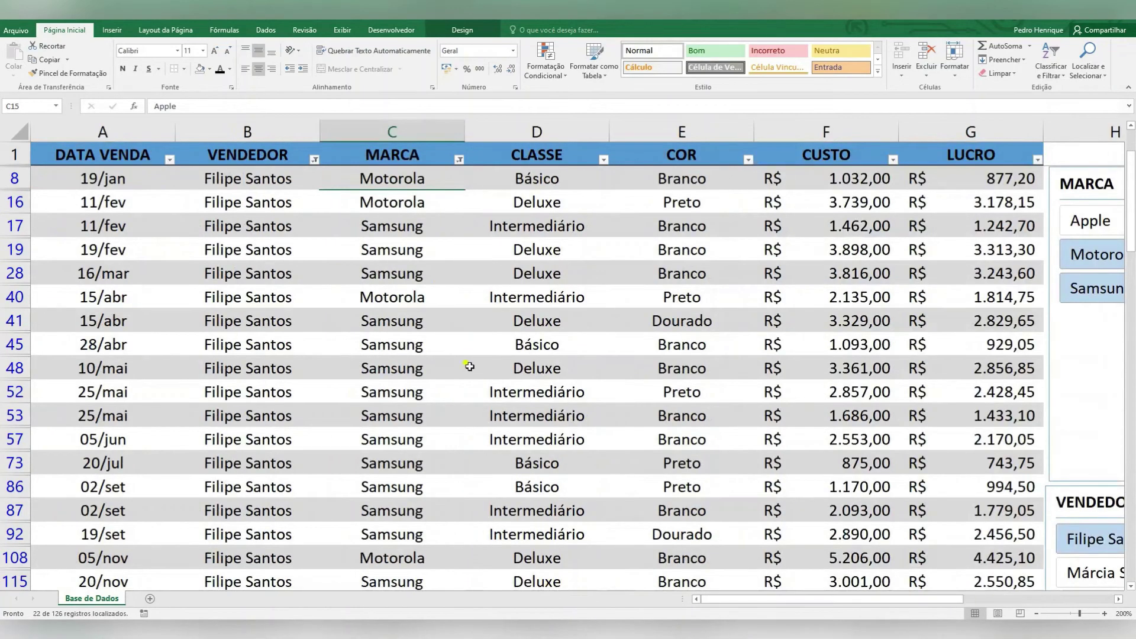
Check the sellers and brands in the filtered rows of the VENDEDOR and MARCA columns
left_click_drag(273, 204, 256, 465)
left_click_drag(412, 185, 414, 465)
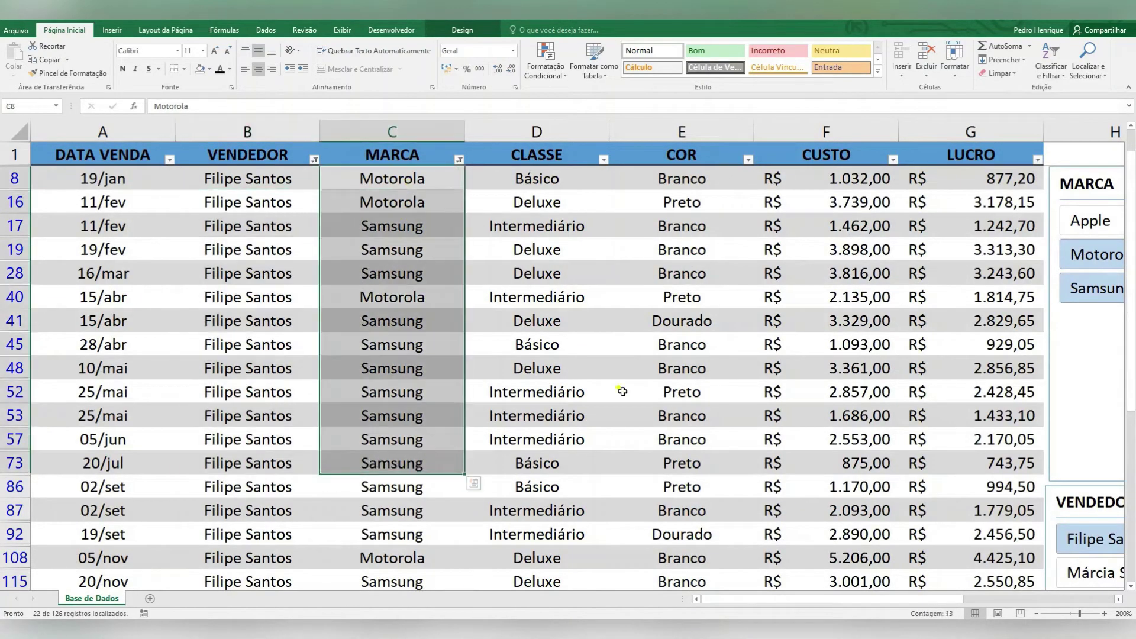
left_click(623, 391)
Clear the filters of both the MARCA and VENDEDOR slicers and return to the first rows of the table
left_click_drag(802, 603, 876, 603)
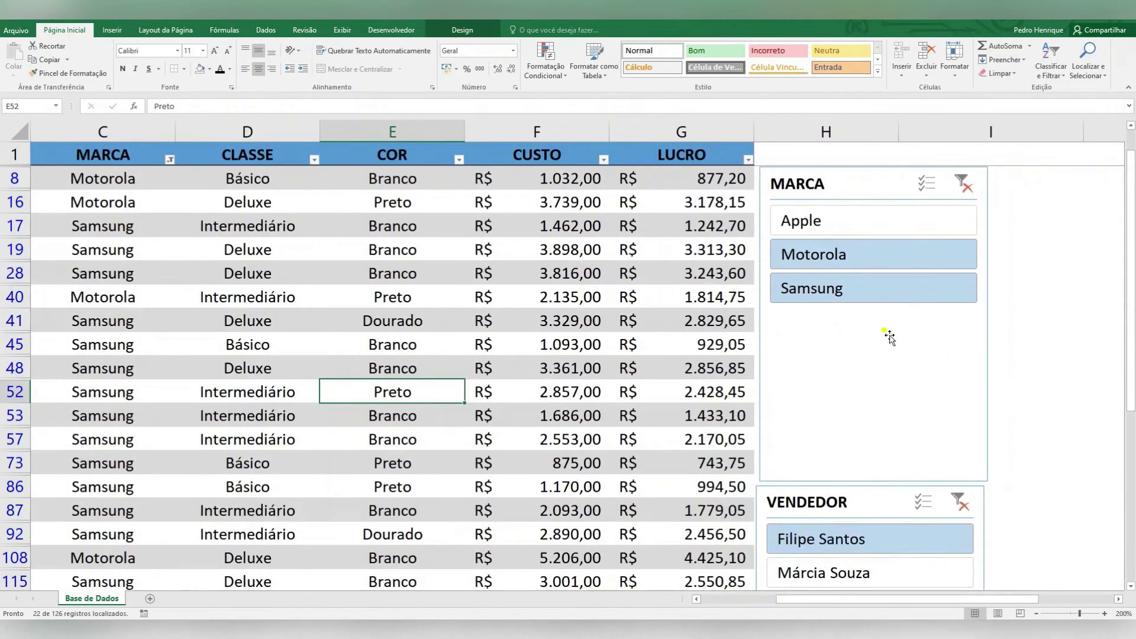
left_click(962, 188)
left_click(959, 478)
scroll(1021, 423, "up", 2)
scroll(1021, 423, "up", 1)
left_click(1065, 342)
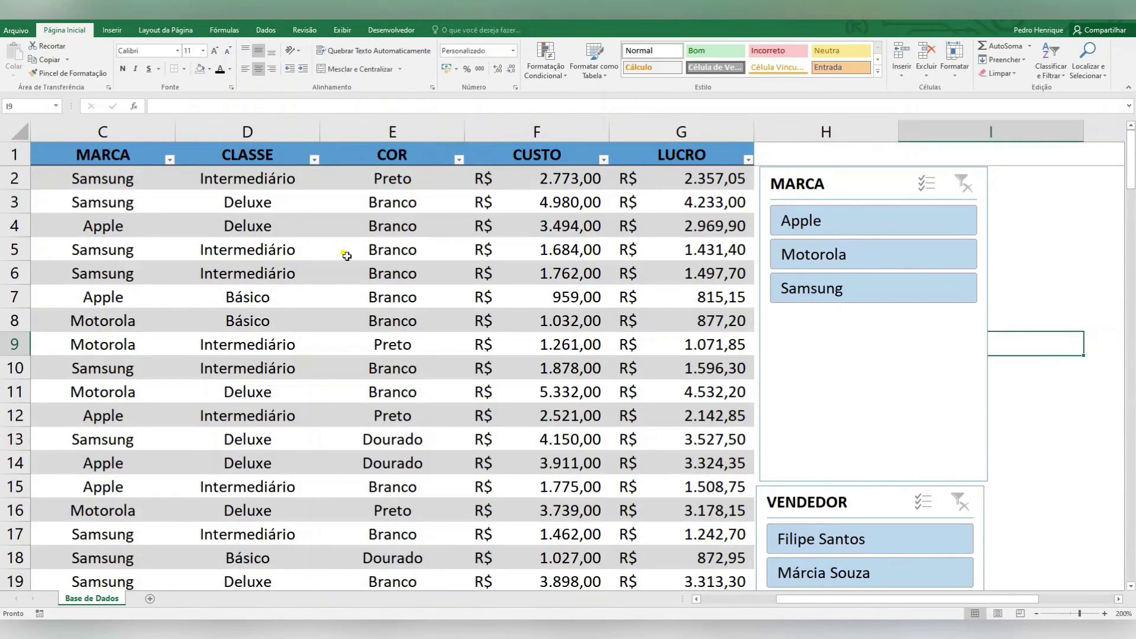
Filter the table to Apple only, using the MARCA column's own header filter instead of the slicer
left_click_drag(801, 603, 725, 604)
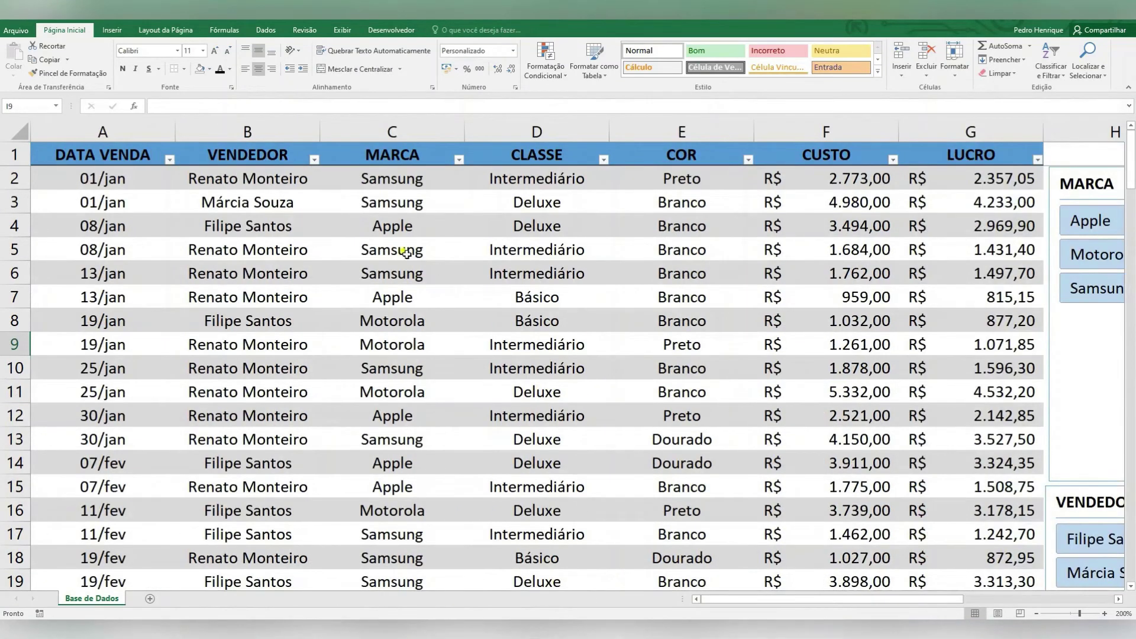
left_click(459, 159)
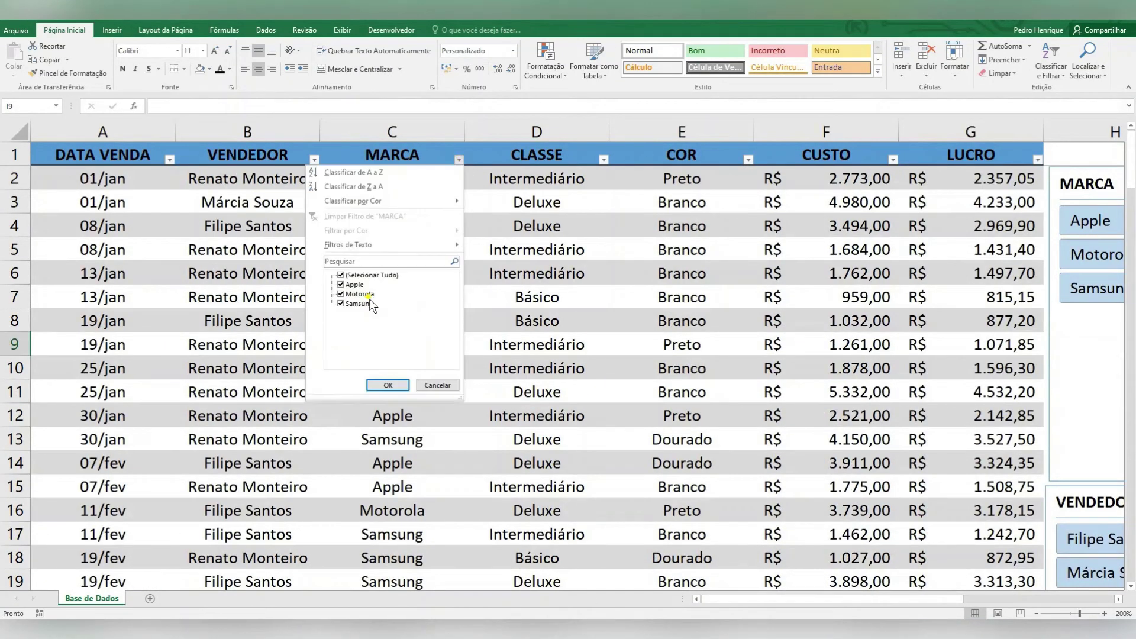
left_click(367, 275)
left_click(360, 285)
left_click(388, 385)
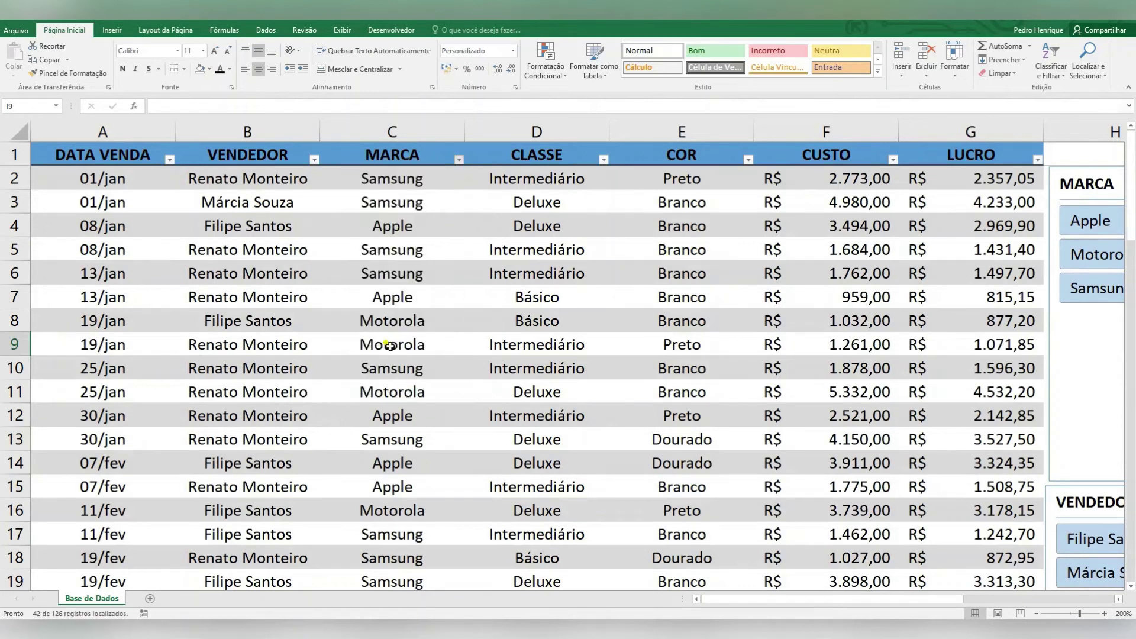
Clear the Apple filter with the MARCA slicer and check the brands in the MARCA column
left_click_drag(855, 603, 931, 603)
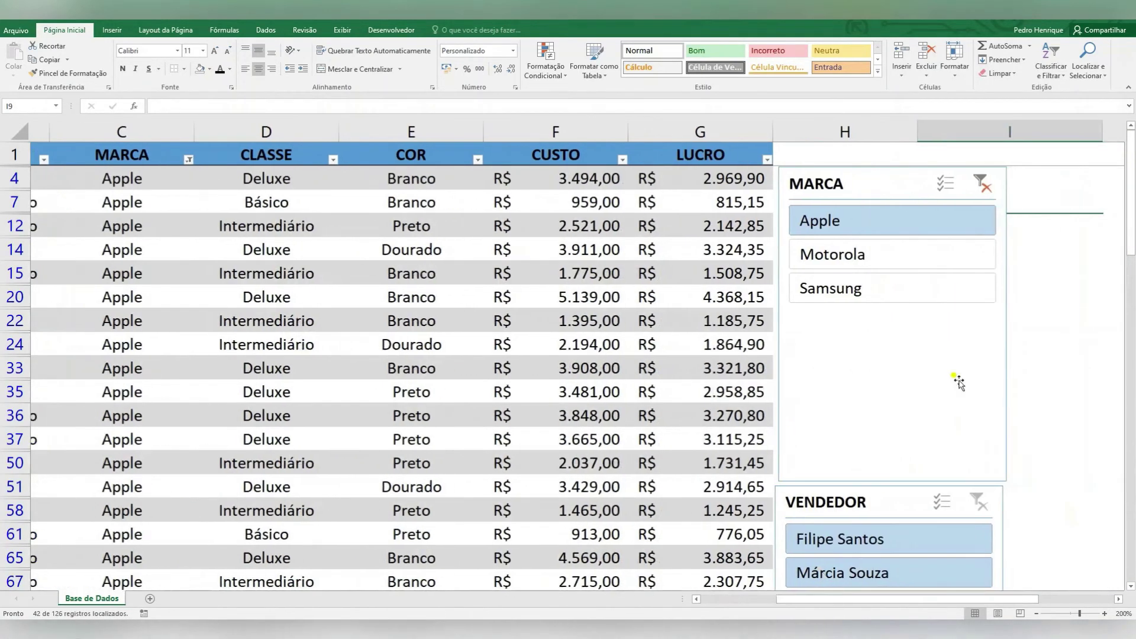
left_click(959, 188)
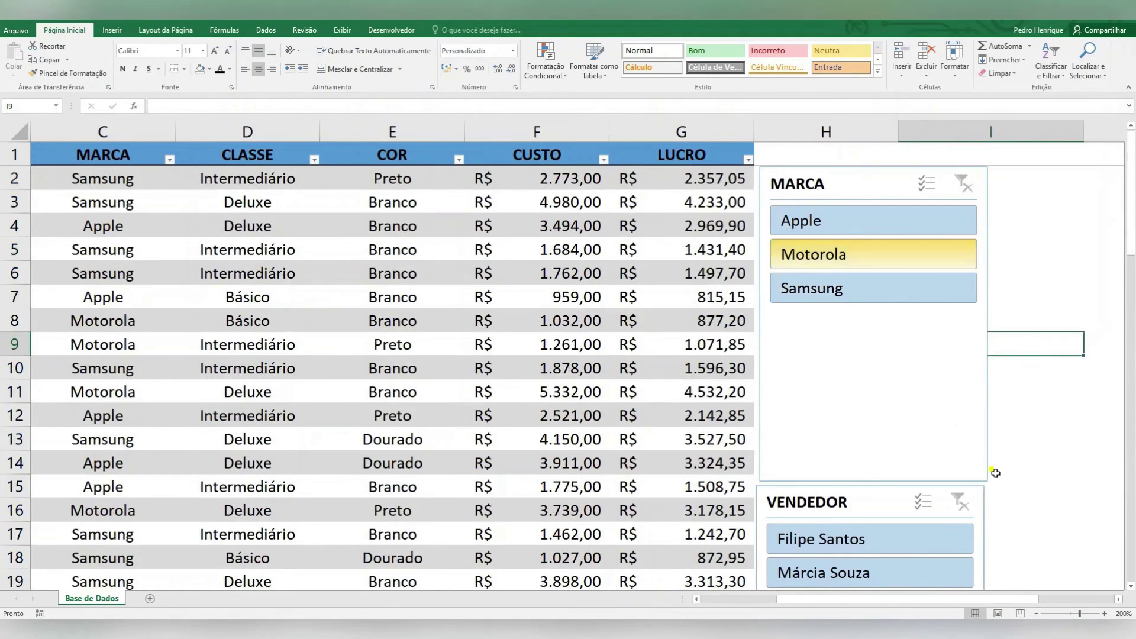
left_click_drag(953, 601, 877, 602)
left_click_drag(392, 172, 393, 391)
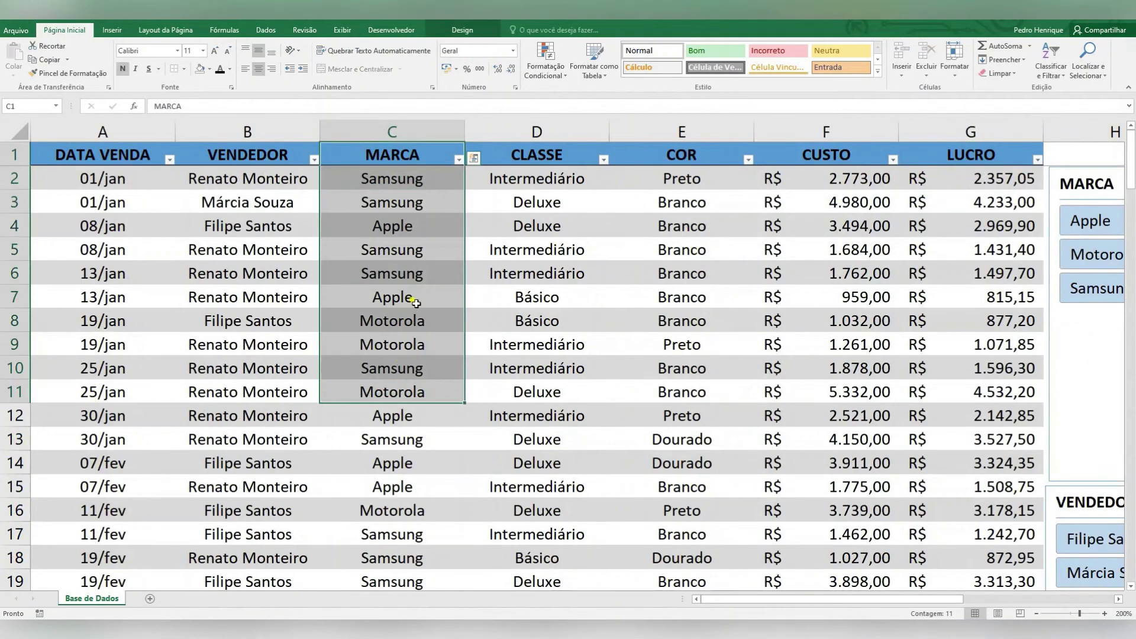
left_click(392, 297)
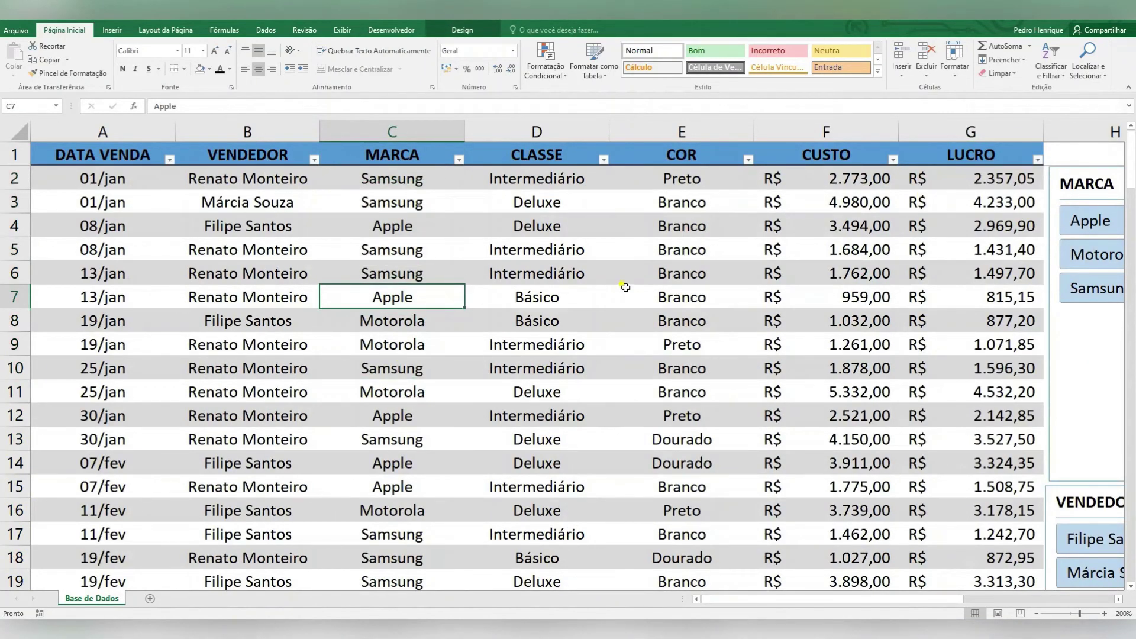
Move the MARCA slicer over columns E and F and place the VENDEDOR slicer beside it at the same height
left_click_drag(828, 595, 904, 601)
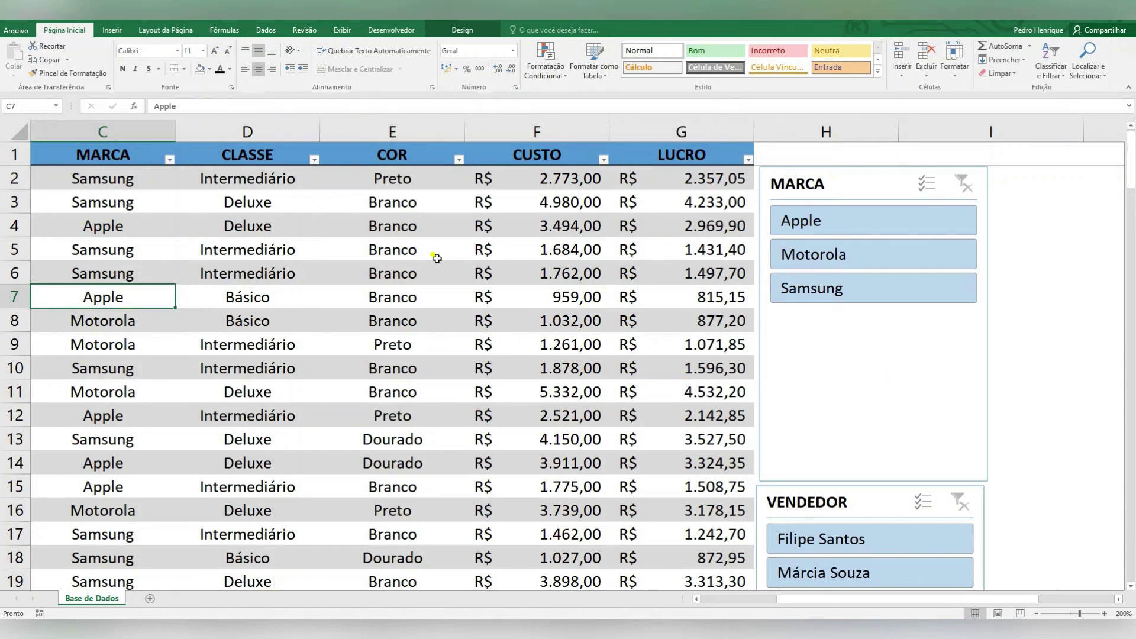
left_click_drag(844, 363, 528, 393)
left_click_drag(801, 492, 711, 197)
left_click(964, 335)
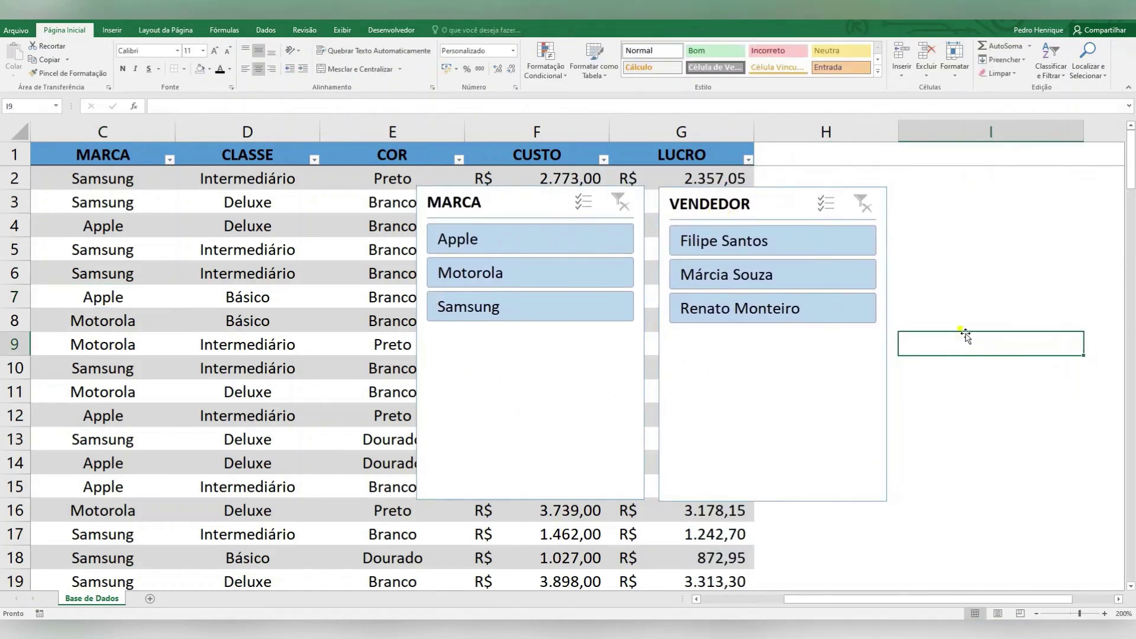